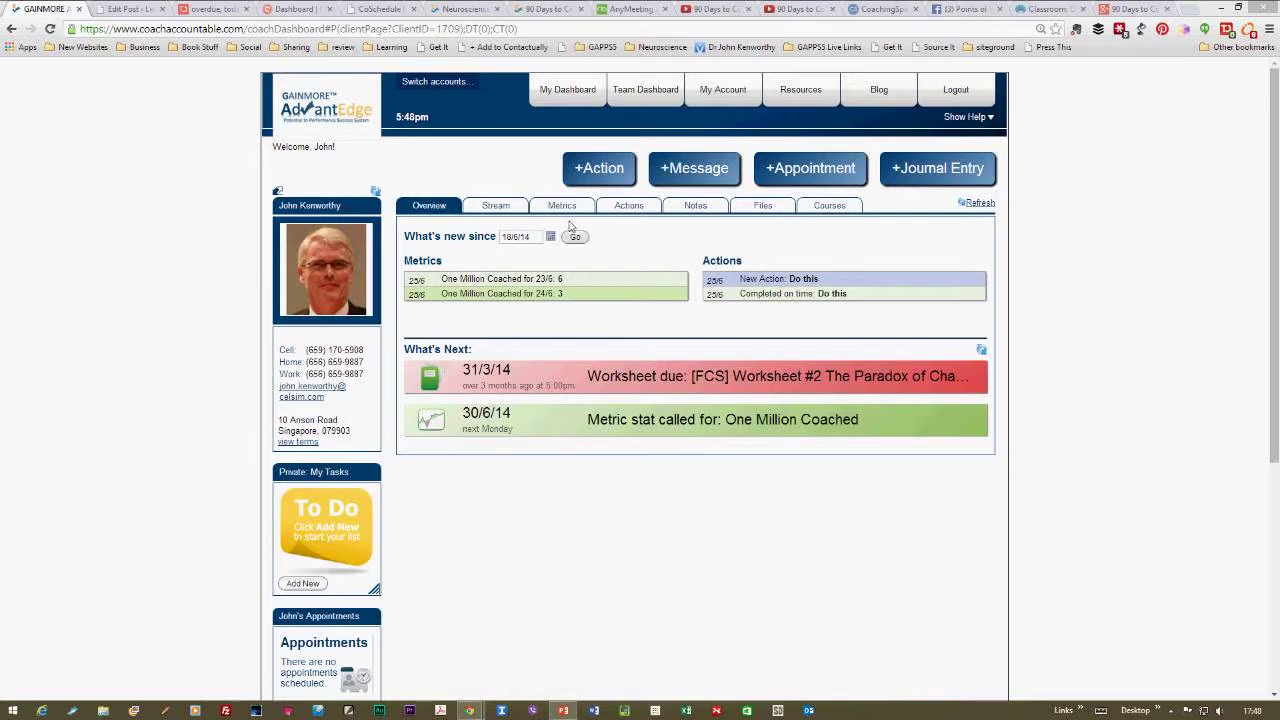
- Open the overdue worksheet "[FCS] Worksheet #2 The Paradox of Changing the World", look over its contents and close it without saving
click(640, 375)
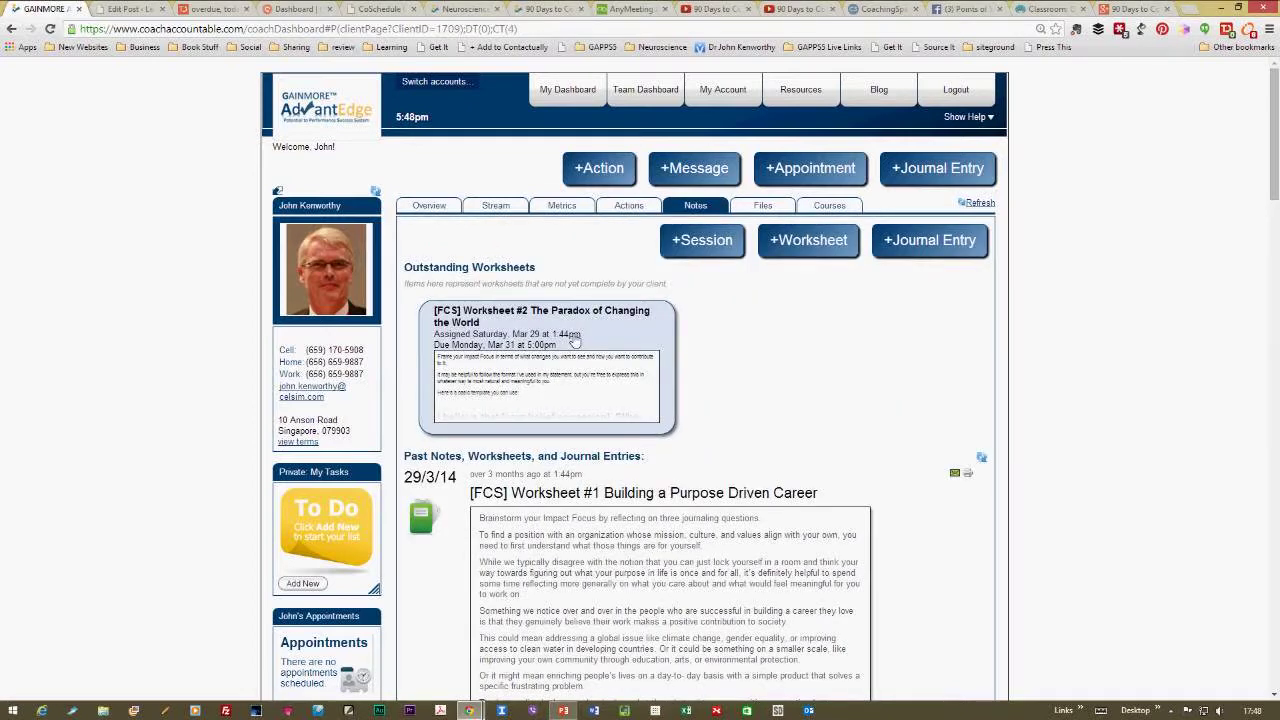
click(579, 333)
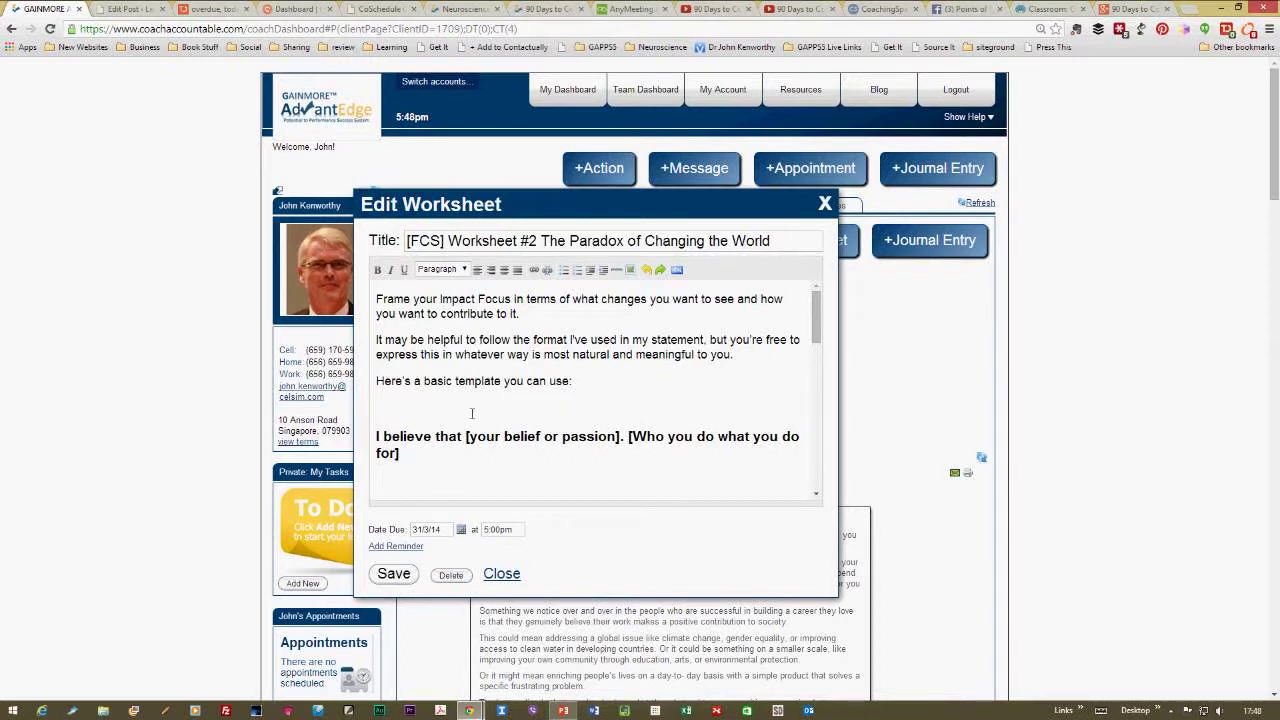
click(448, 459)
click(567, 409)
click(826, 205)
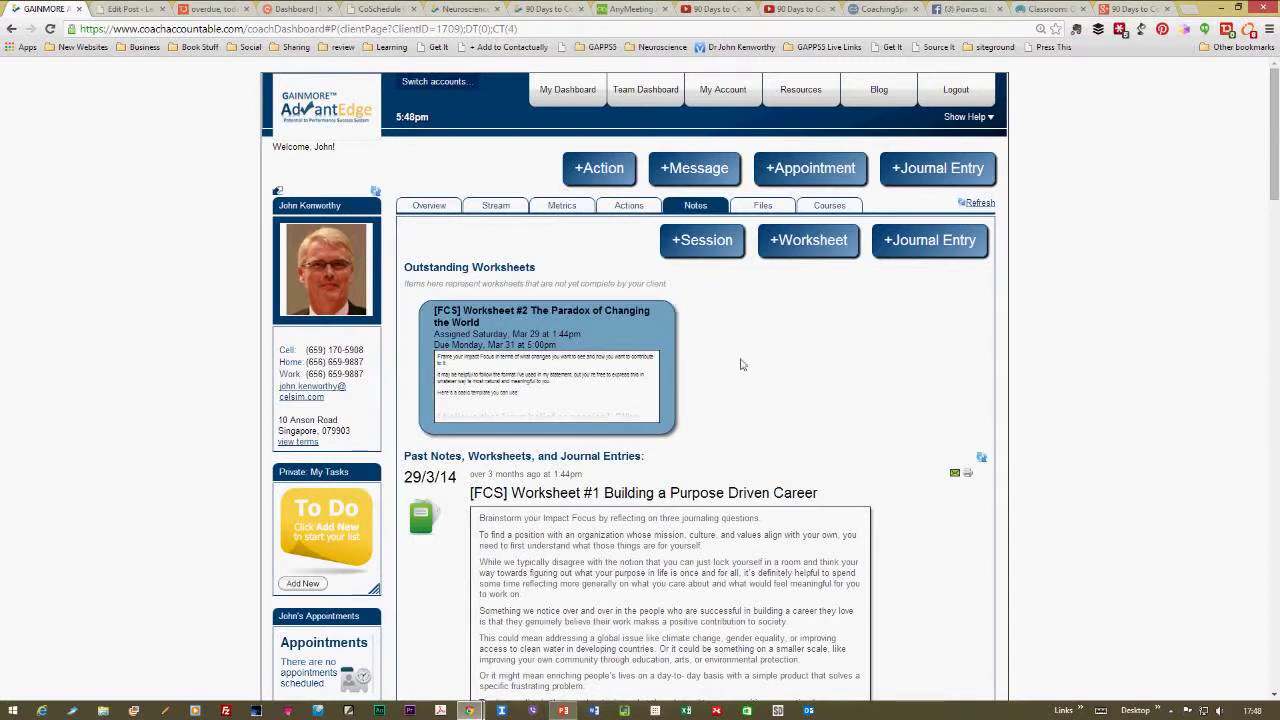
- Review the client's overview and look through the past entries in the client's Stream
click(428, 208)
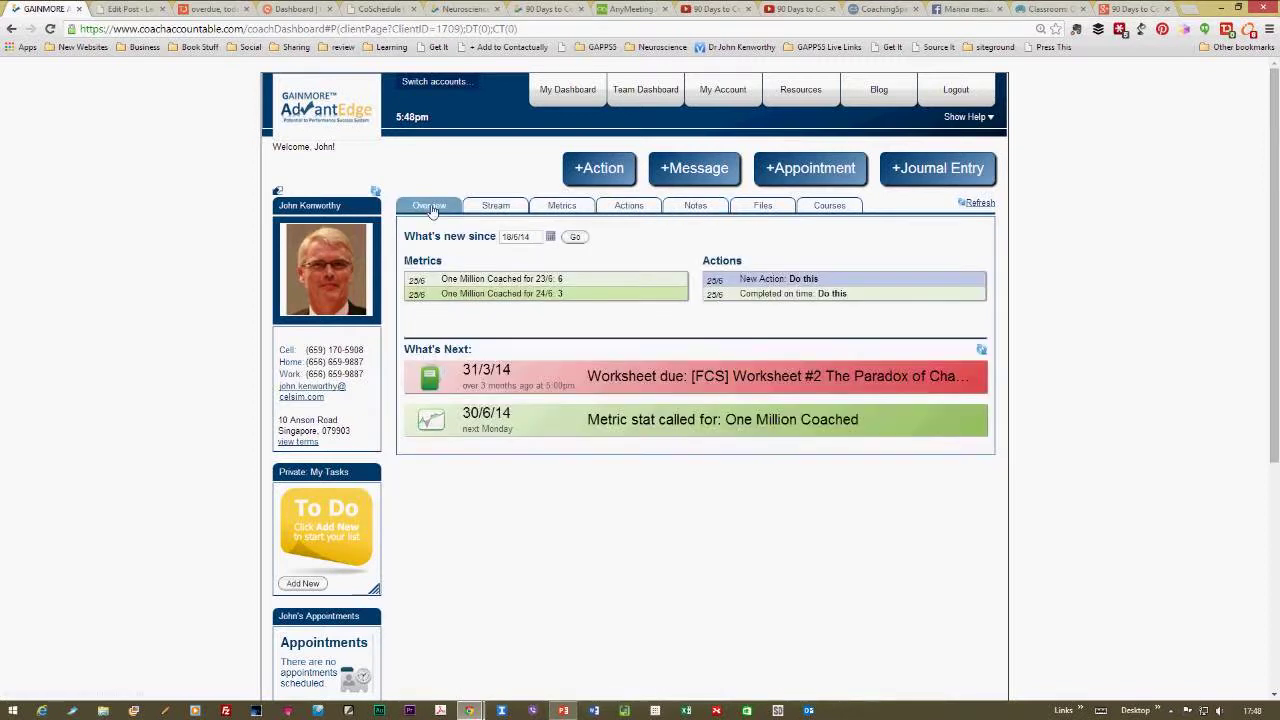
click(496, 207)
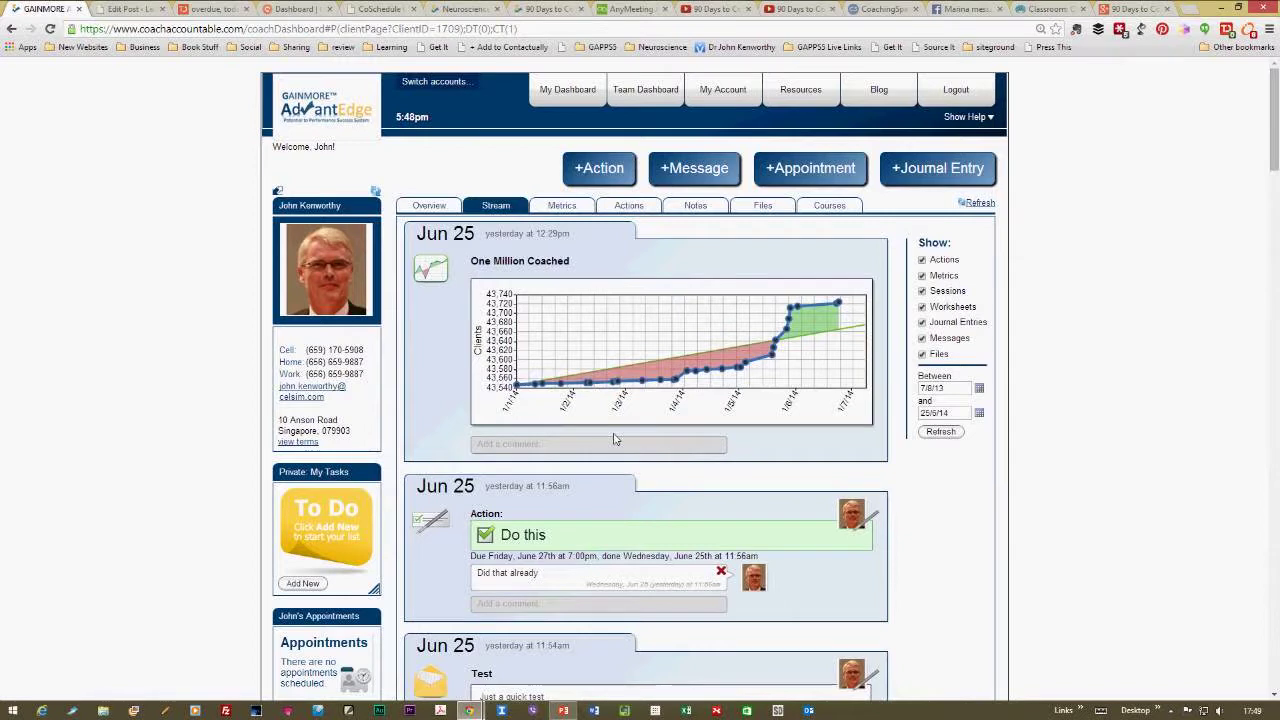
scroll(666, 471, down, 1)
scroll(667, 474, down, 4)
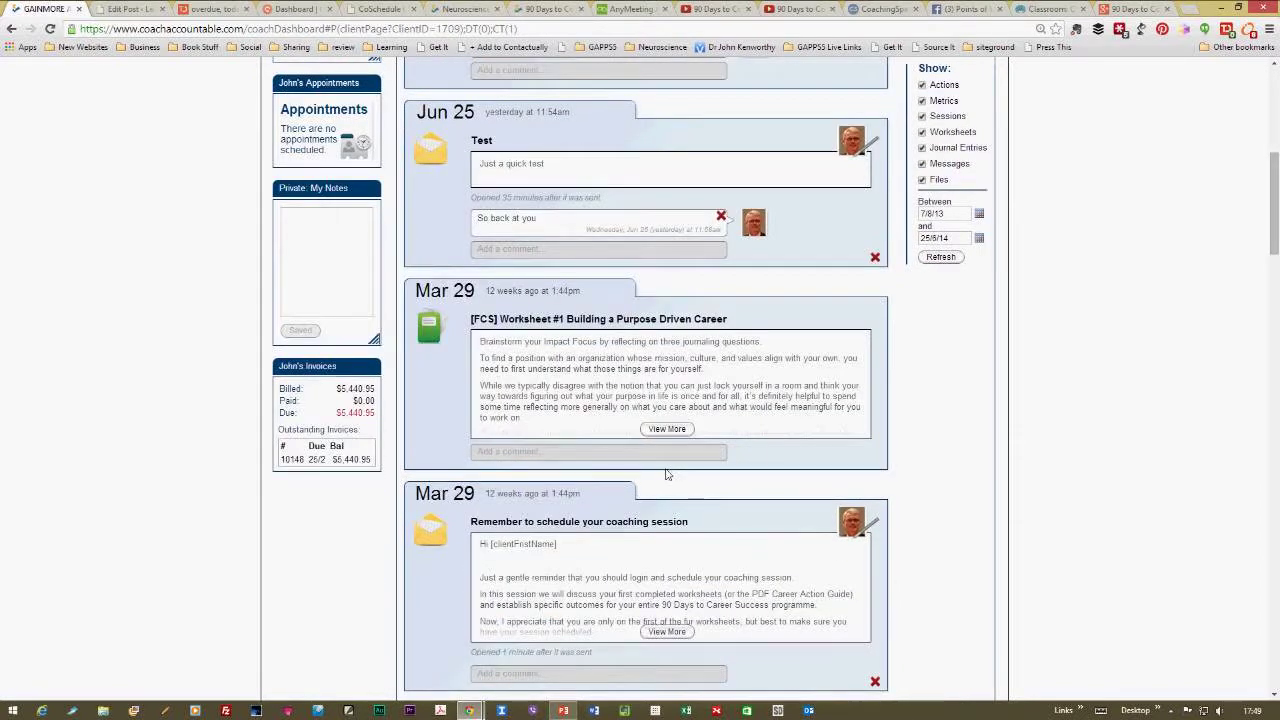
scroll(667, 474, down, 1)
scroll(570, 211, down, 3)
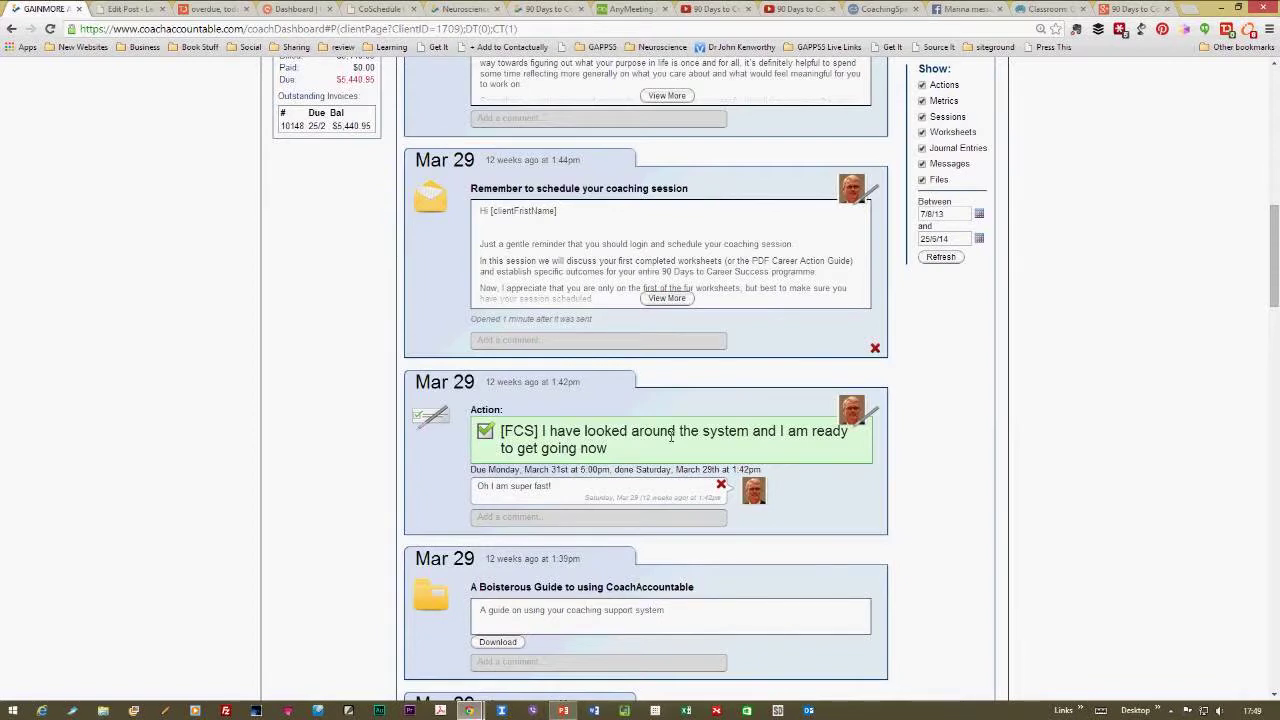
scroll(671, 436, down, 5)
key(Home)
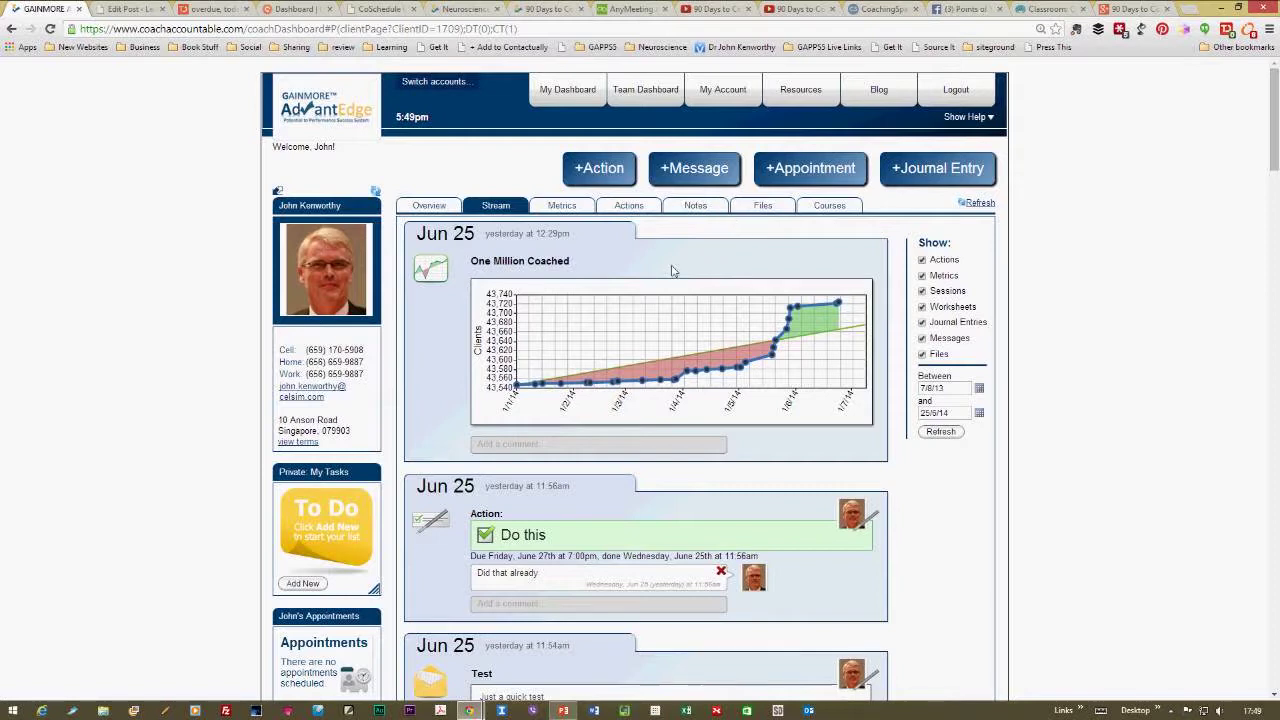
- Start a new session for the client from the Coaching Session notes template
click(696, 206)
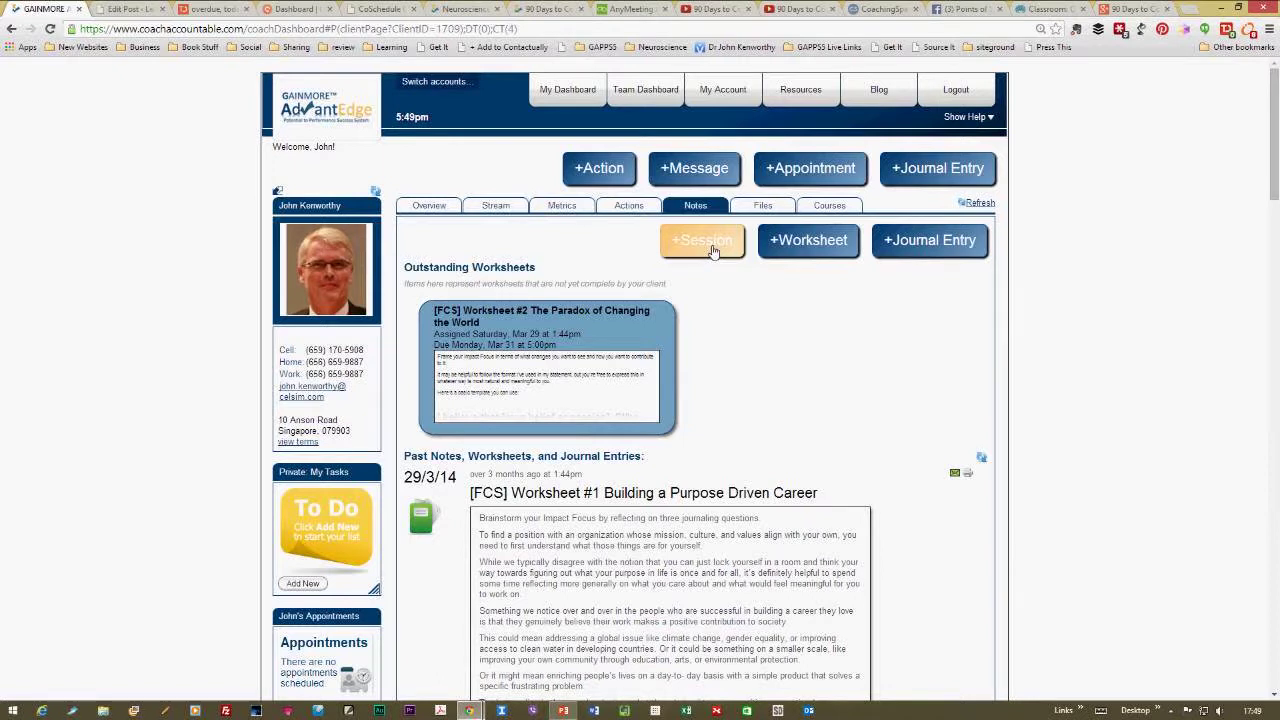
click(712, 245)
click(631, 229)
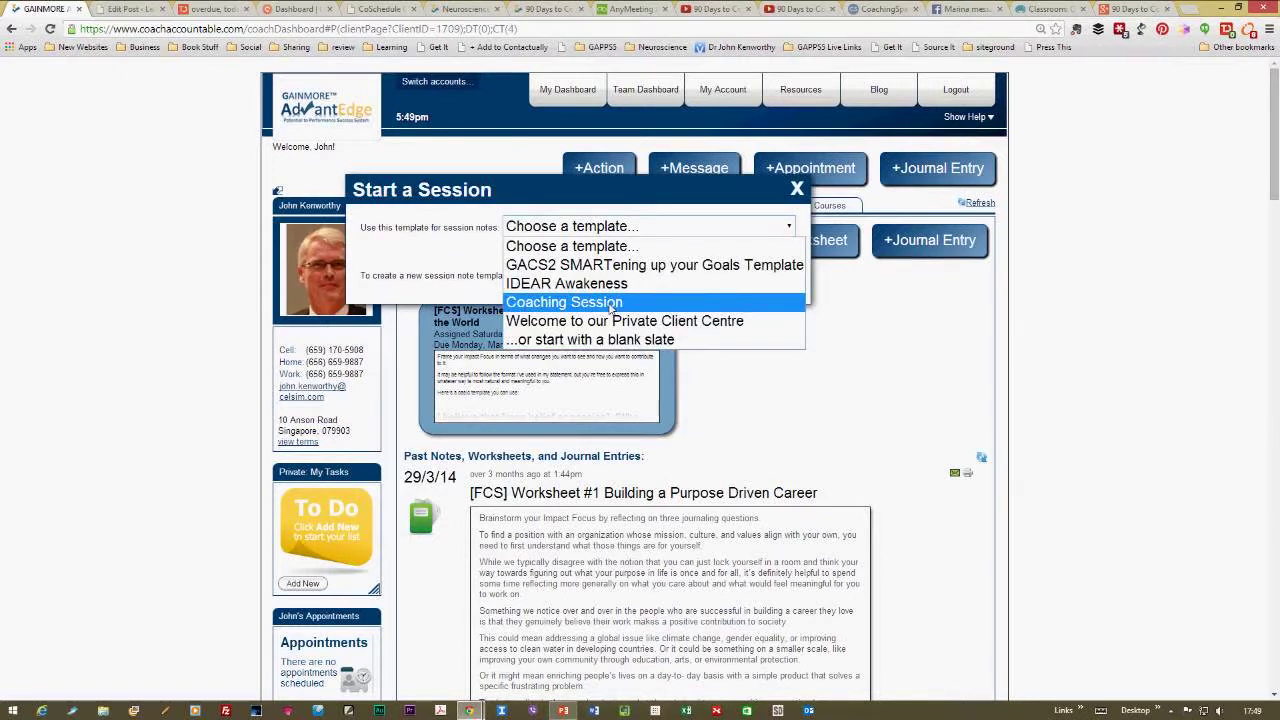
click(608, 306)
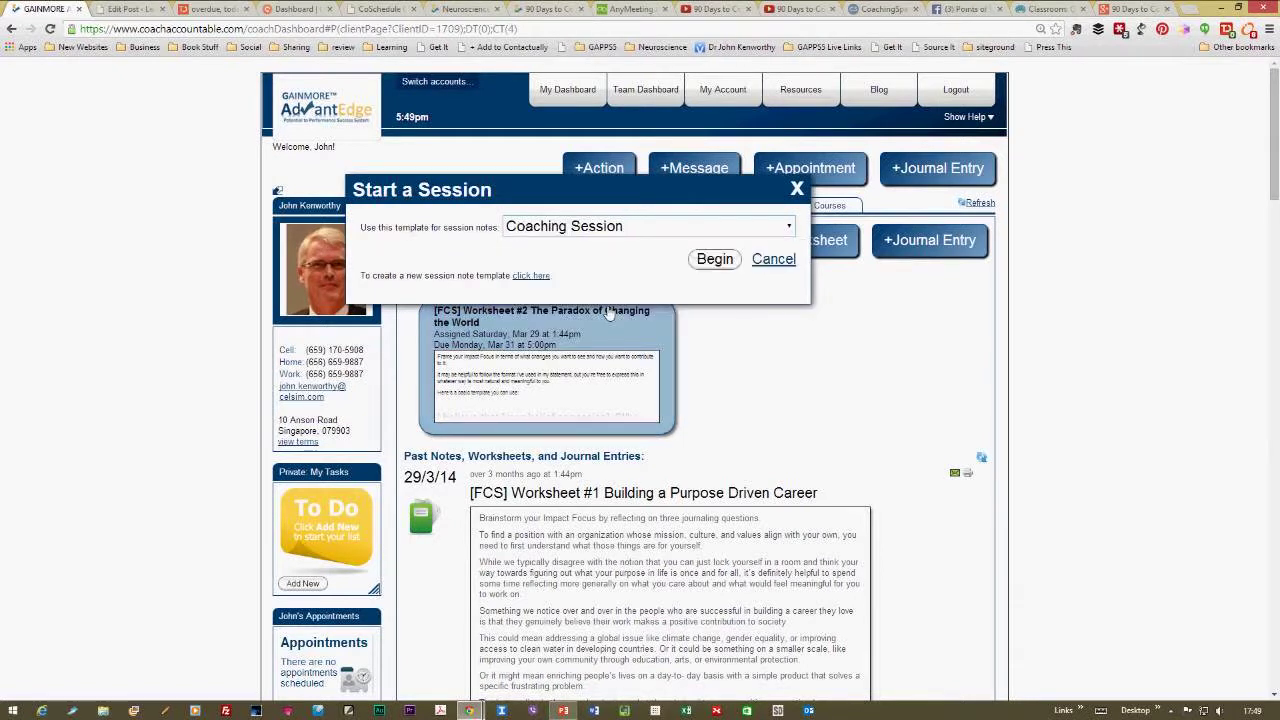
click(714, 259)
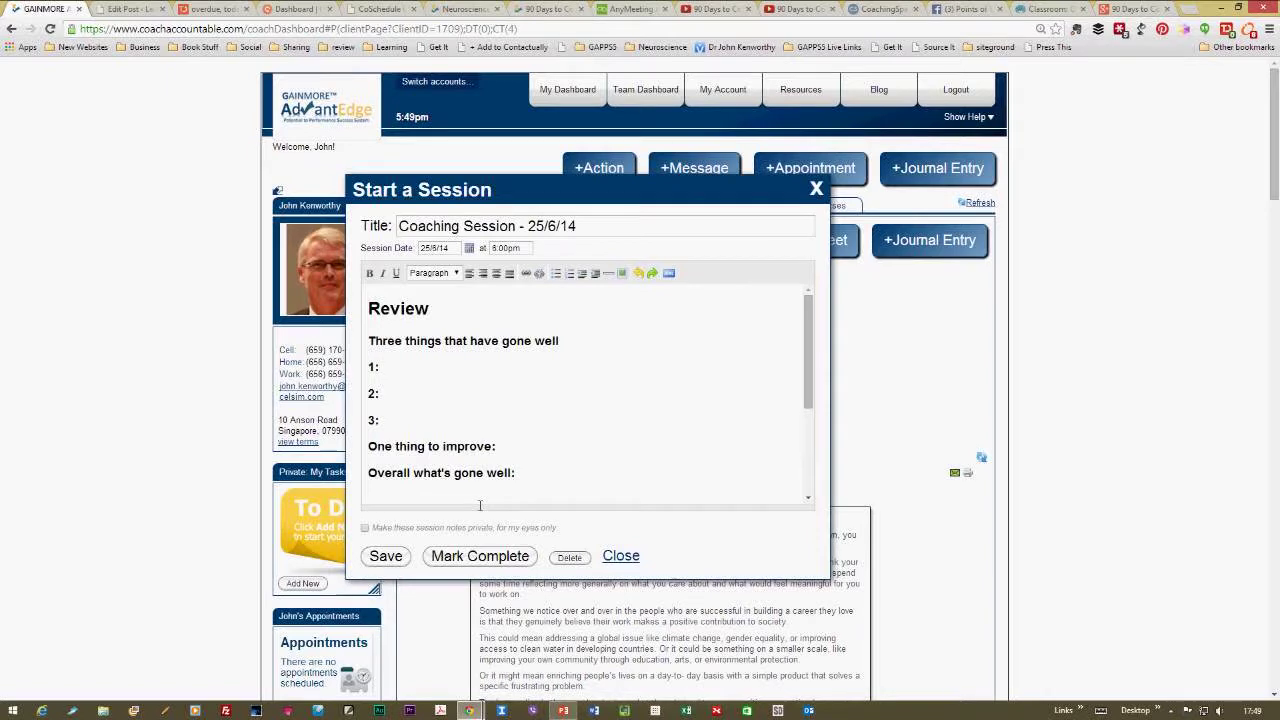
- Mark the coaching session notes complete and e-mail them to the client without a personal note
click(487, 557)
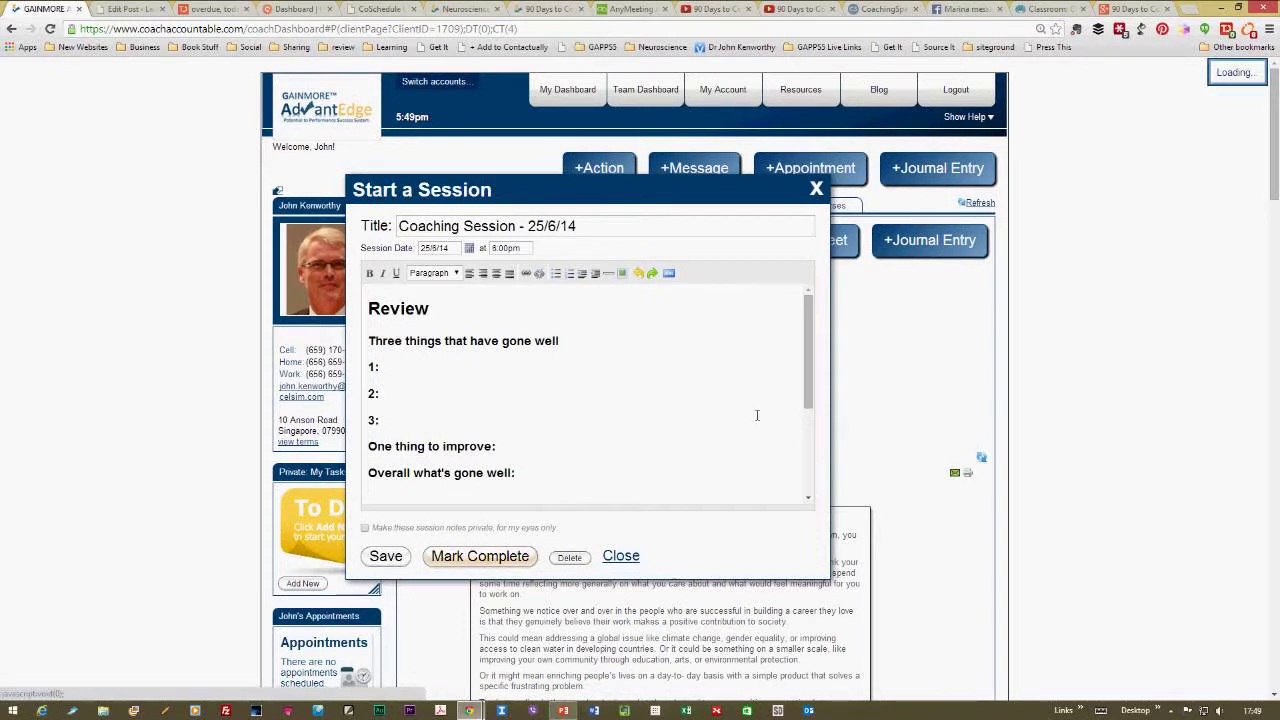
scroll(630, 352, down, 1)
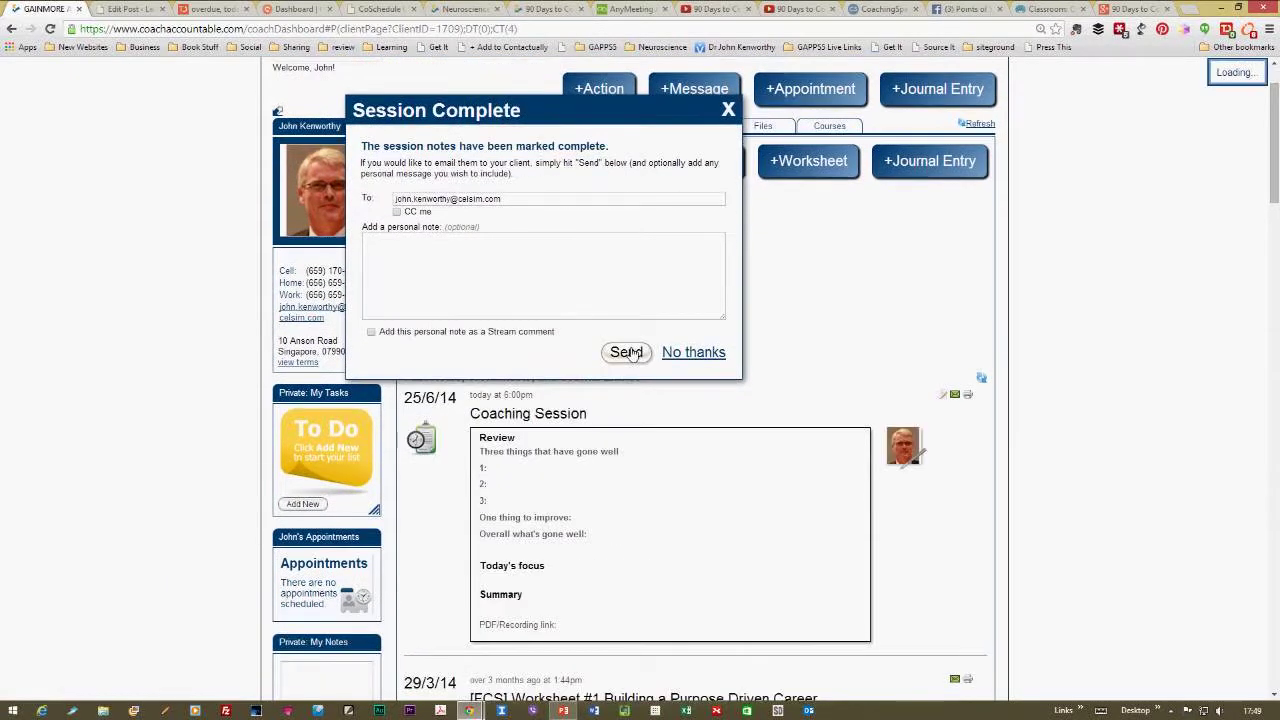
click(628, 352)
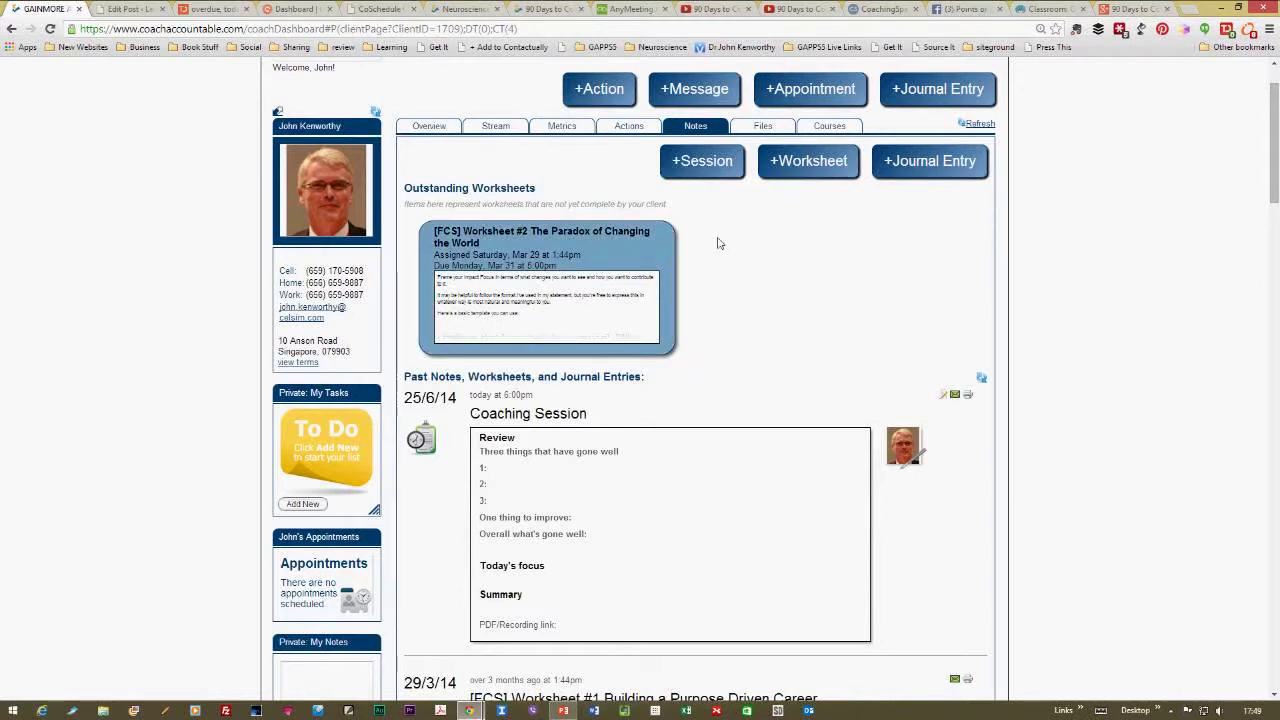
- Switch to the client account and view the full Coaching Session - 25/6/14 entry in the Stream and in the Notes
scroll(717, 243, up, 1)
scroll(697, 234, up, 1)
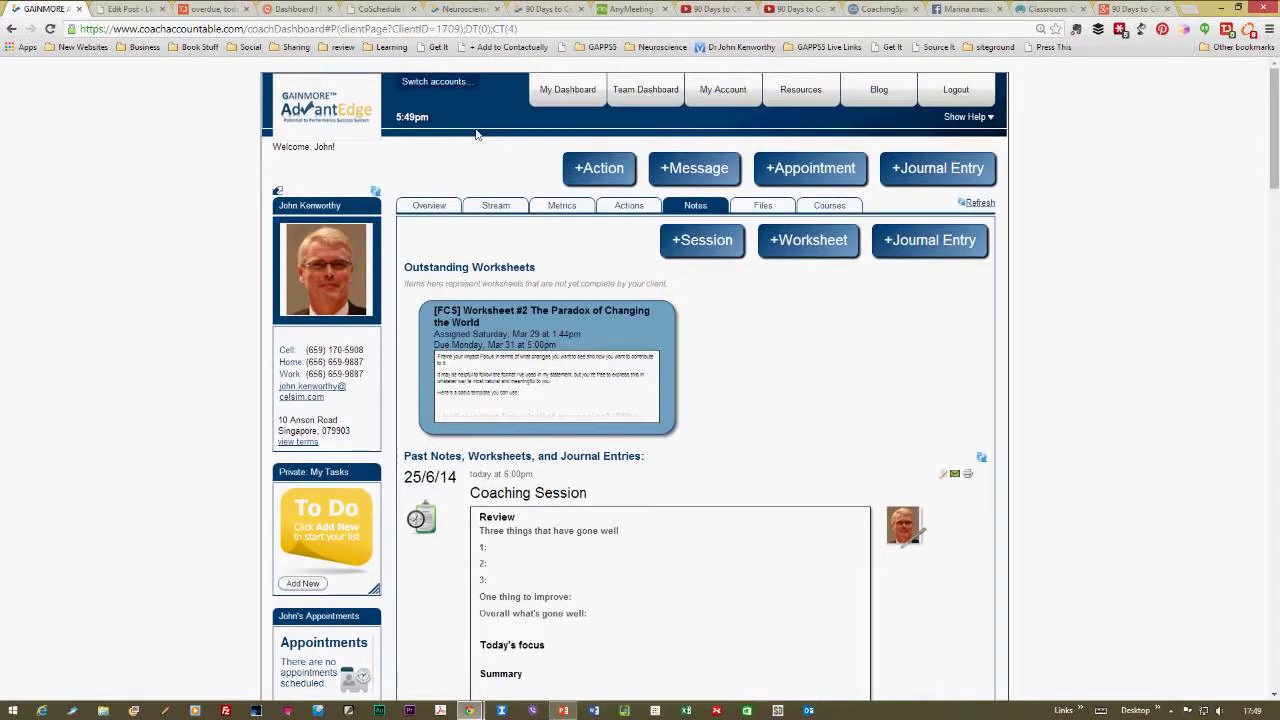
click(434, 81)
click(447, 102)
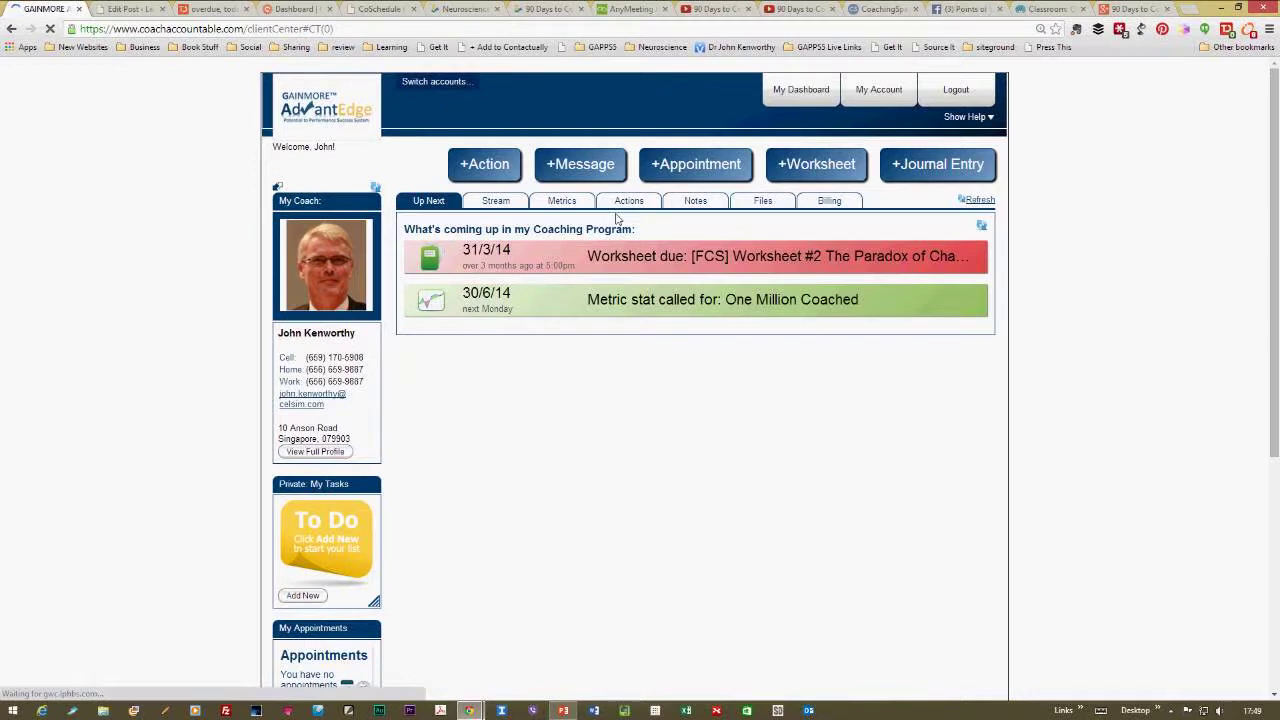
click(497, 201)
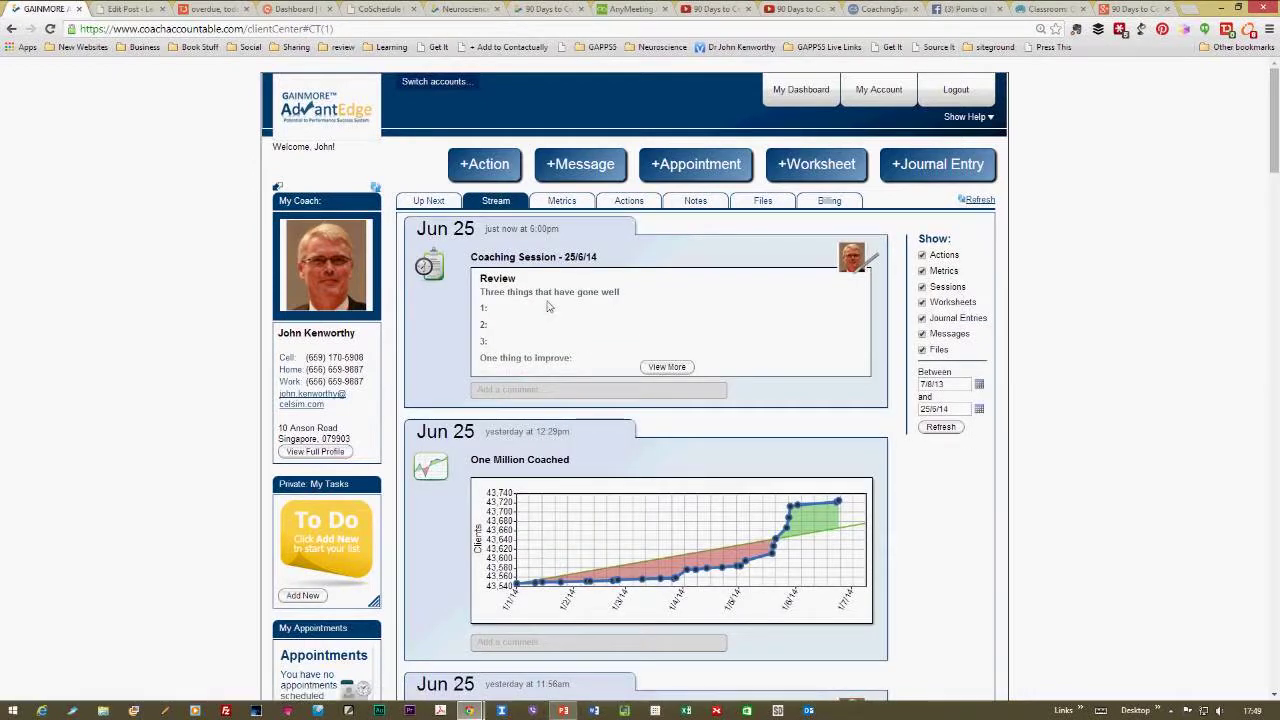
click(667, 367)
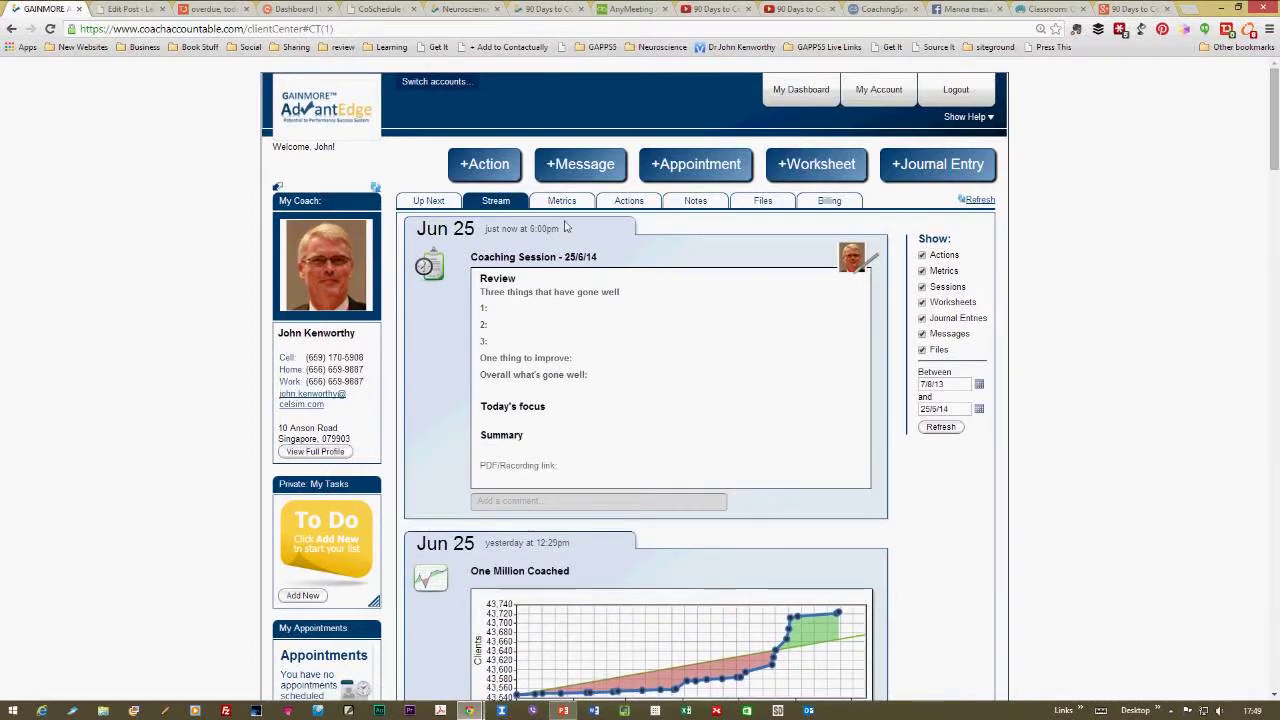
click(711, 204)
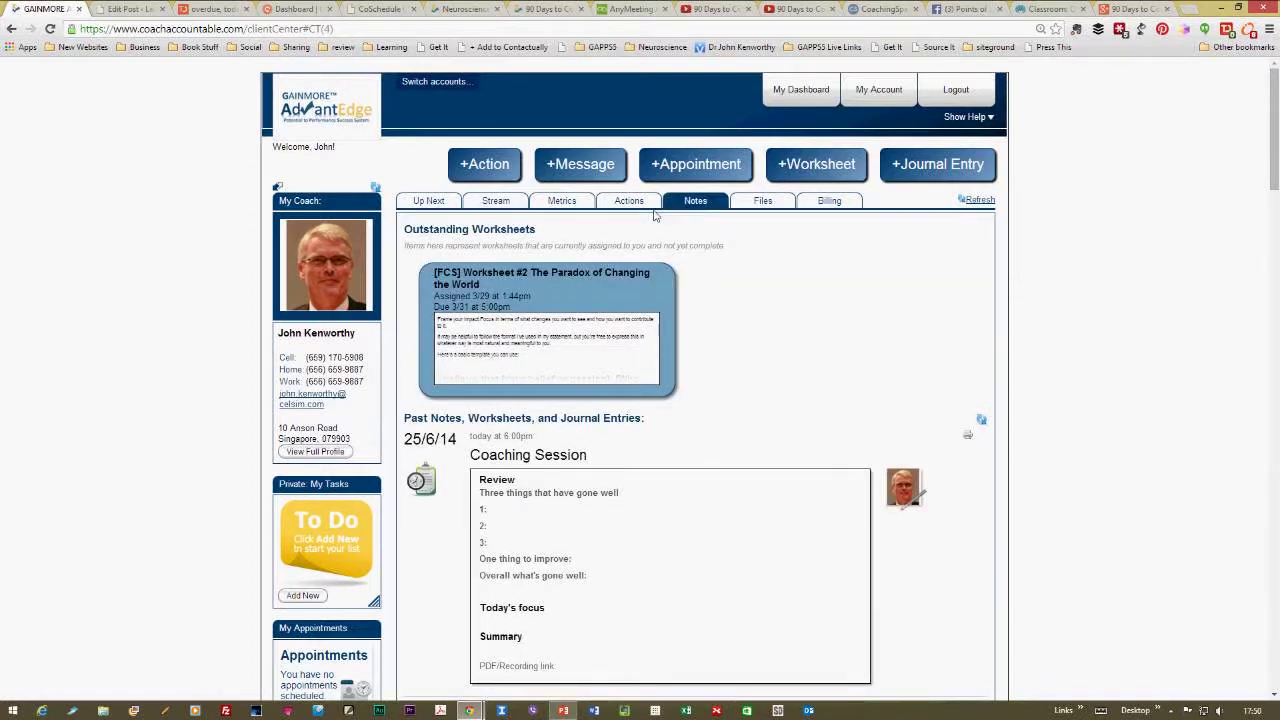
- Begin the [AdvantEdge] Review worksheet, enter "This is me as a client" as the first thing done well, and submit it as complete
click(818, 170)
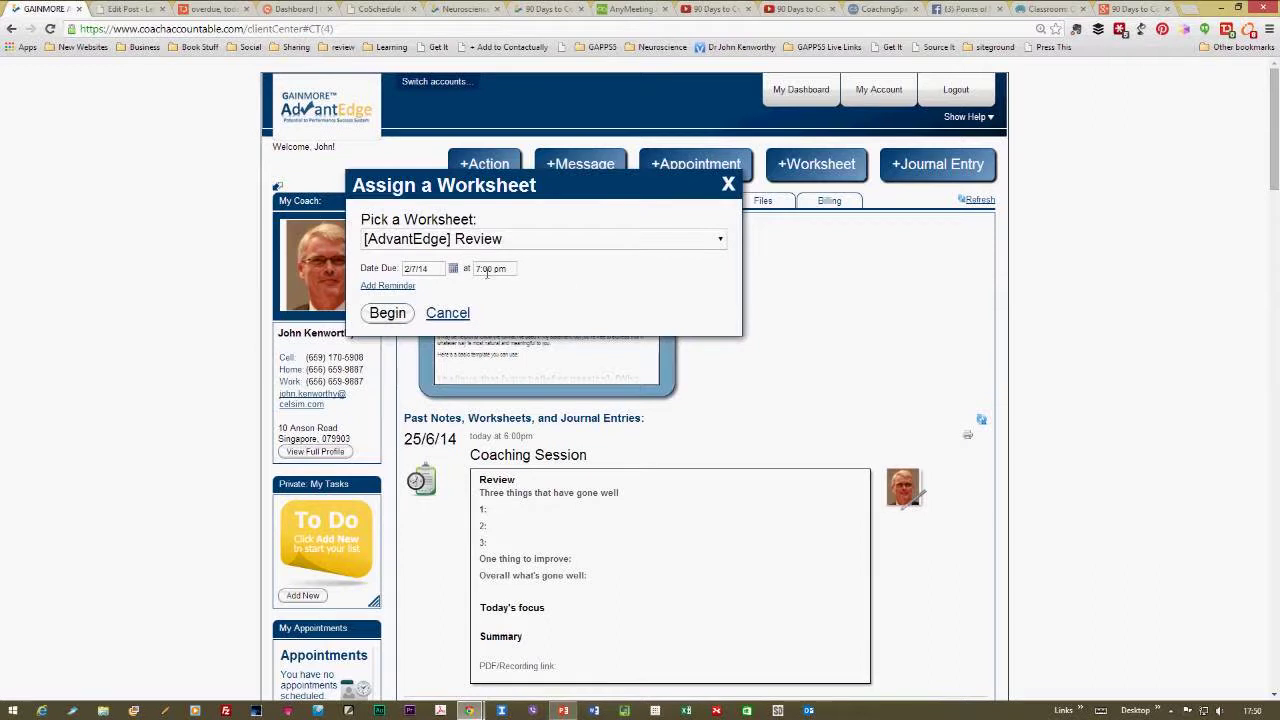
key(Return)
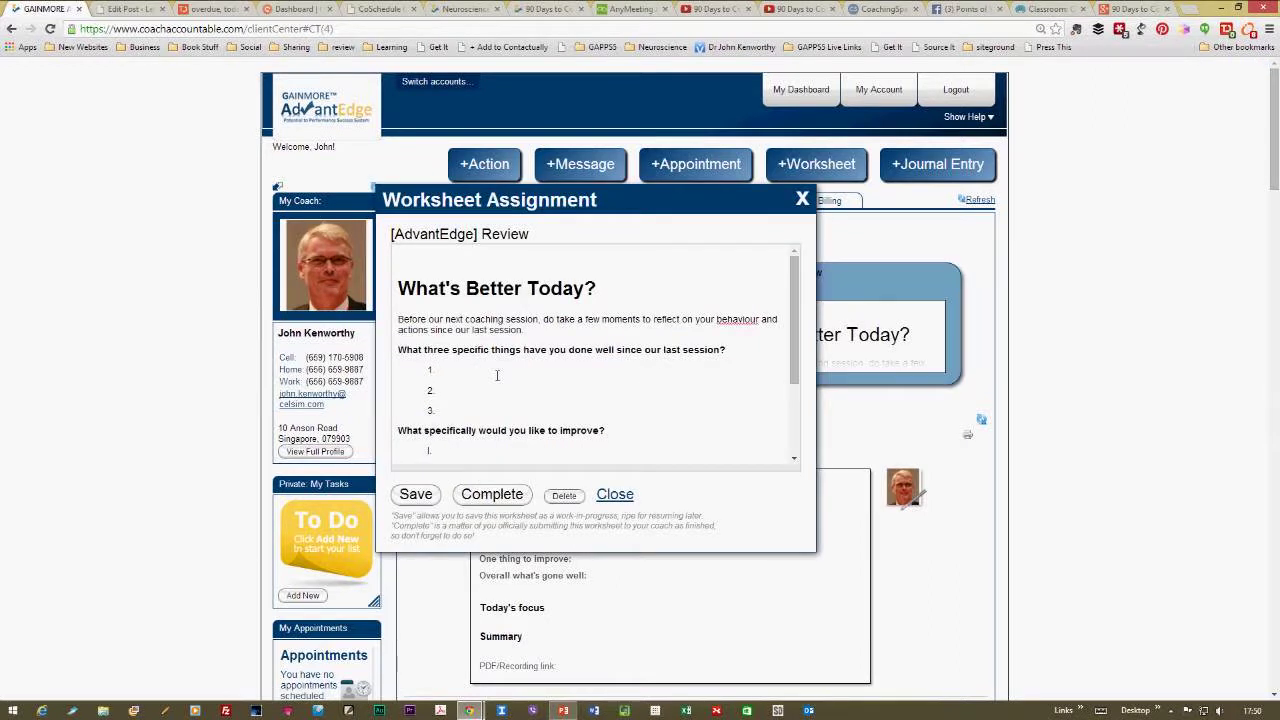
text(This is me as a client)
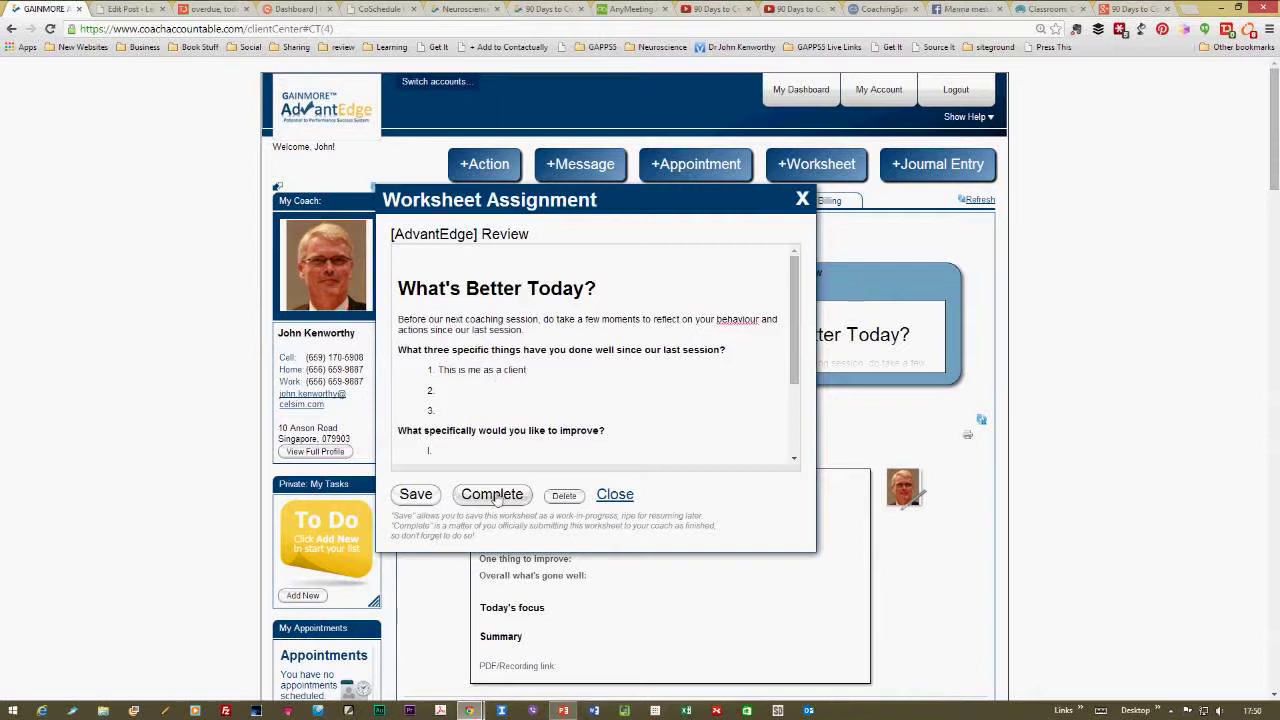
click(500, 494)
click(696, 135)
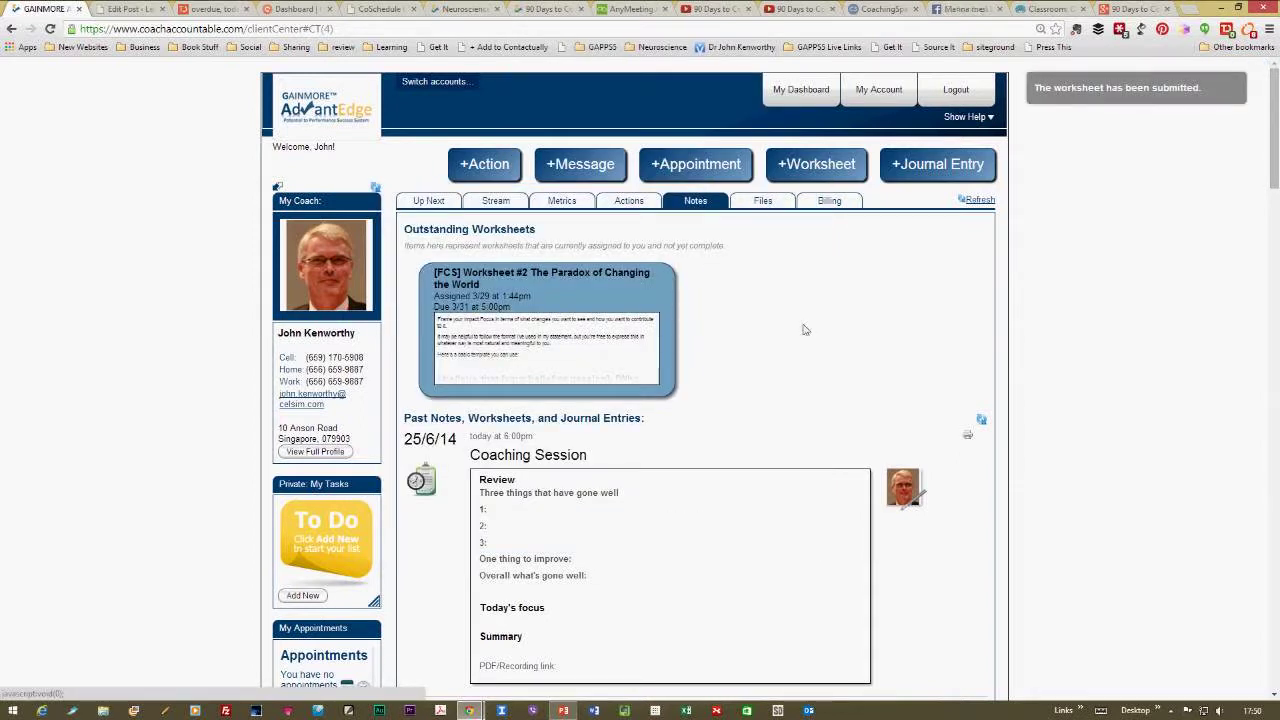
- Check the client's Stream and upcoming program items, and switch back to the coach account
click(497, 201)
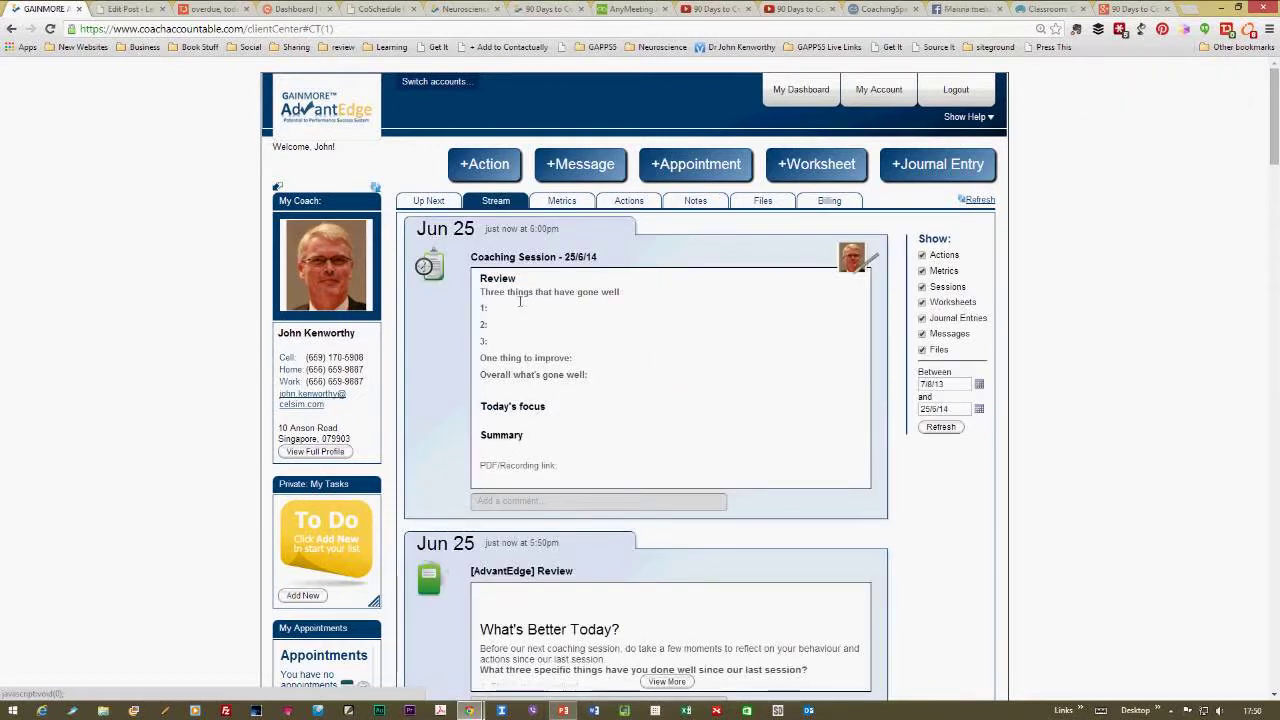
click(446, 201)
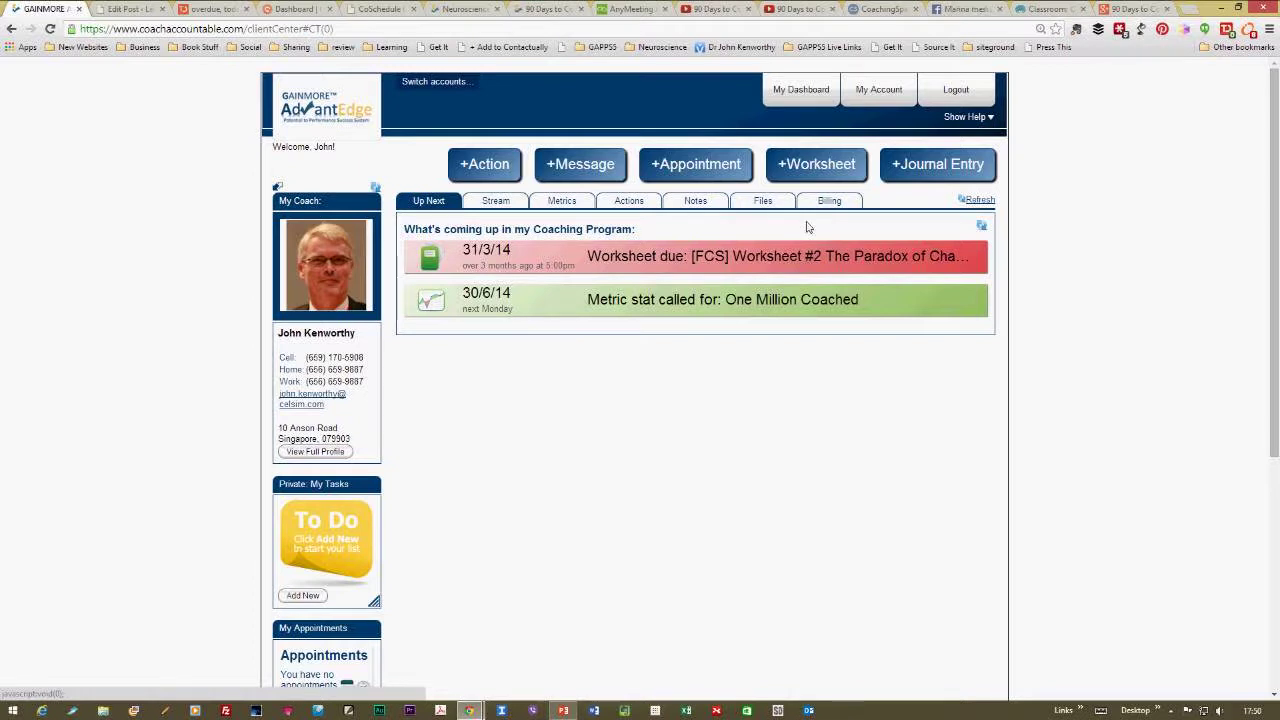
click(434, 81)
click(444, 114)
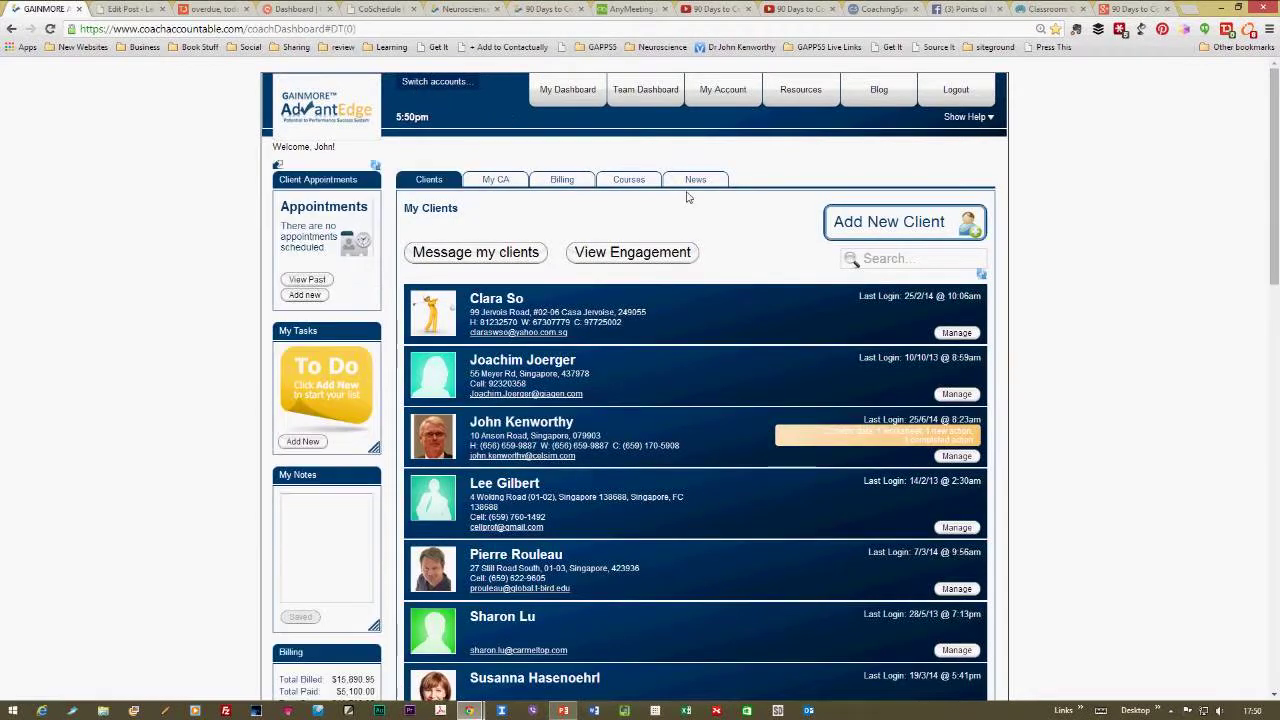
- Add the client used in this demonstration as a participant in the PDLP course, scheduled to begin on 25/6/14
click(630, 182)
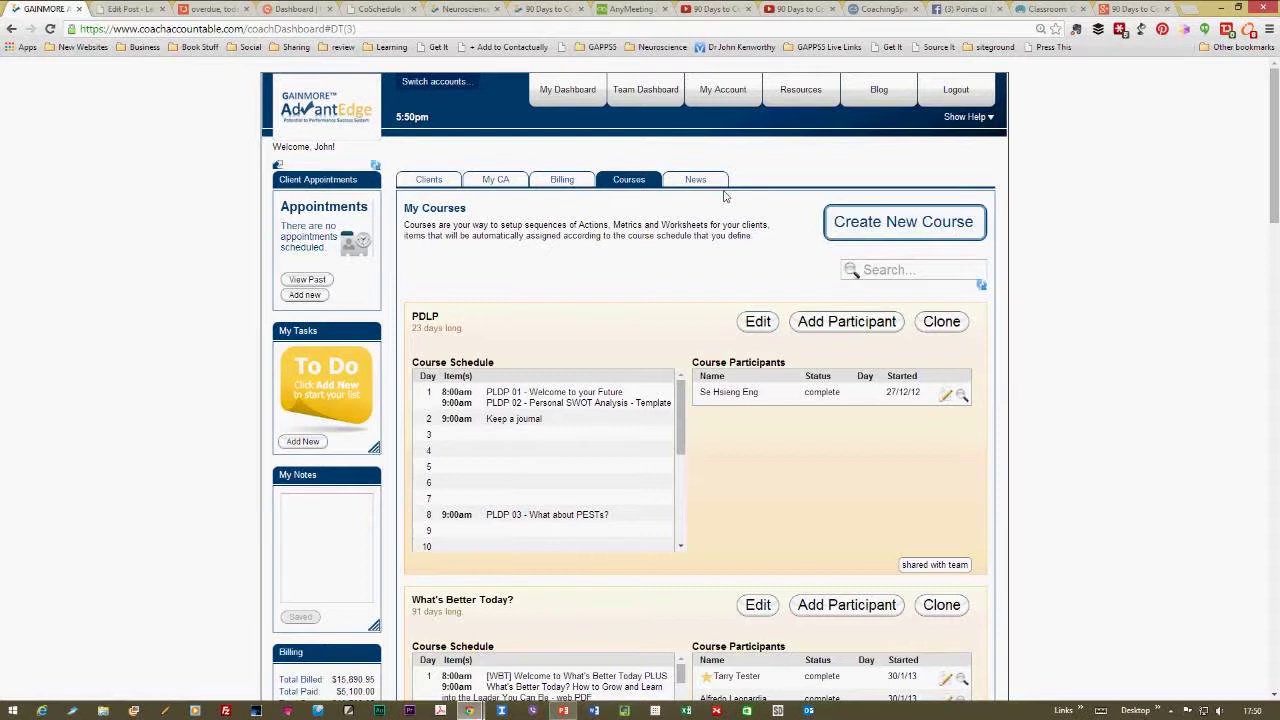
click(828, 324)
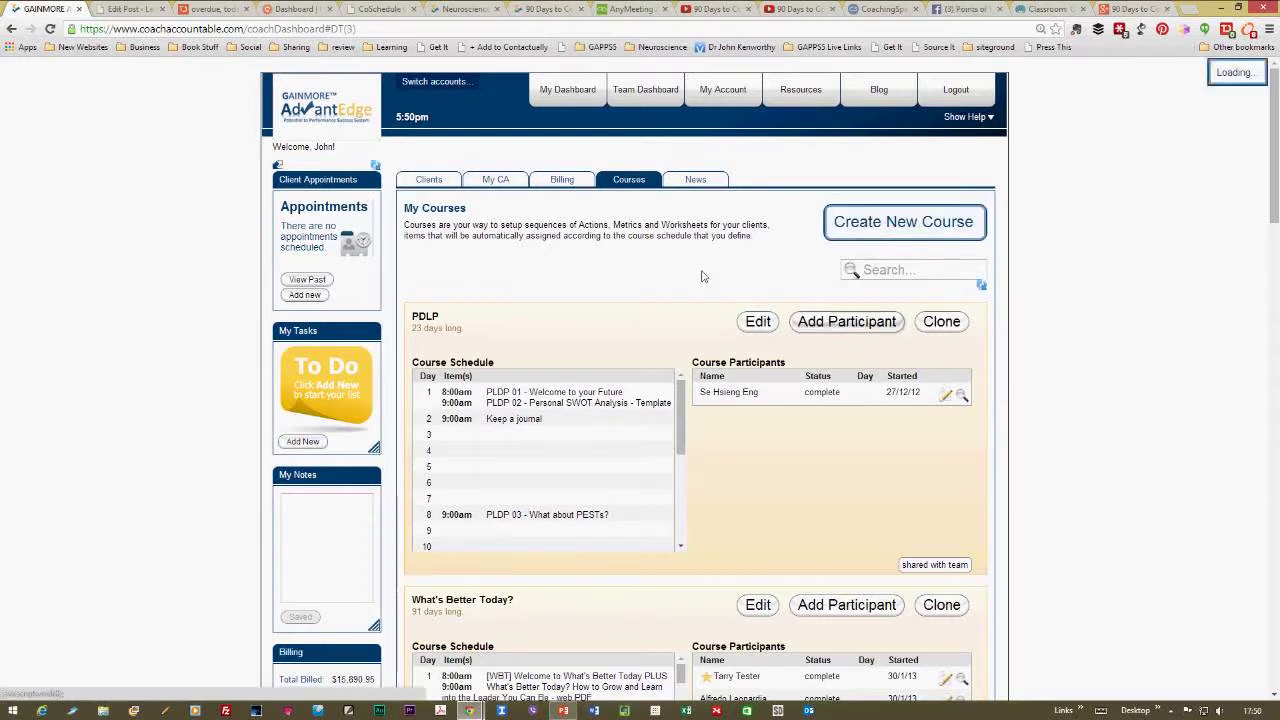
click(563, 372)
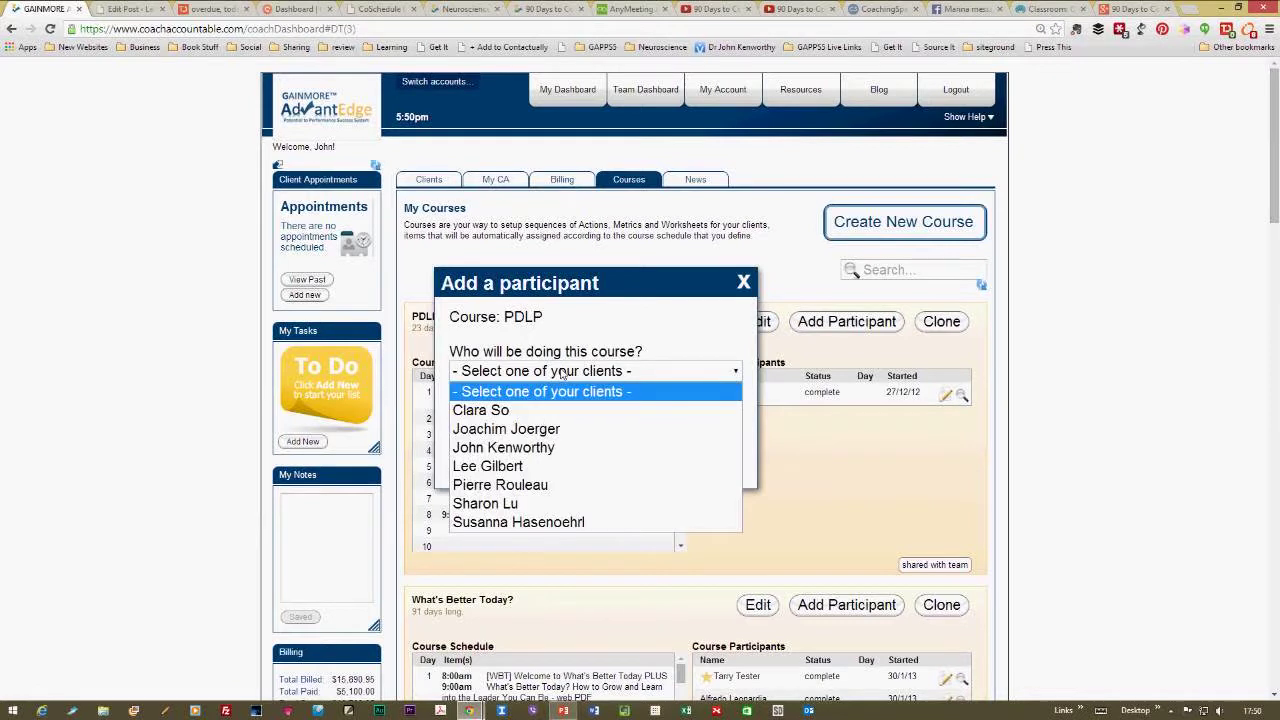
click(530, 448)
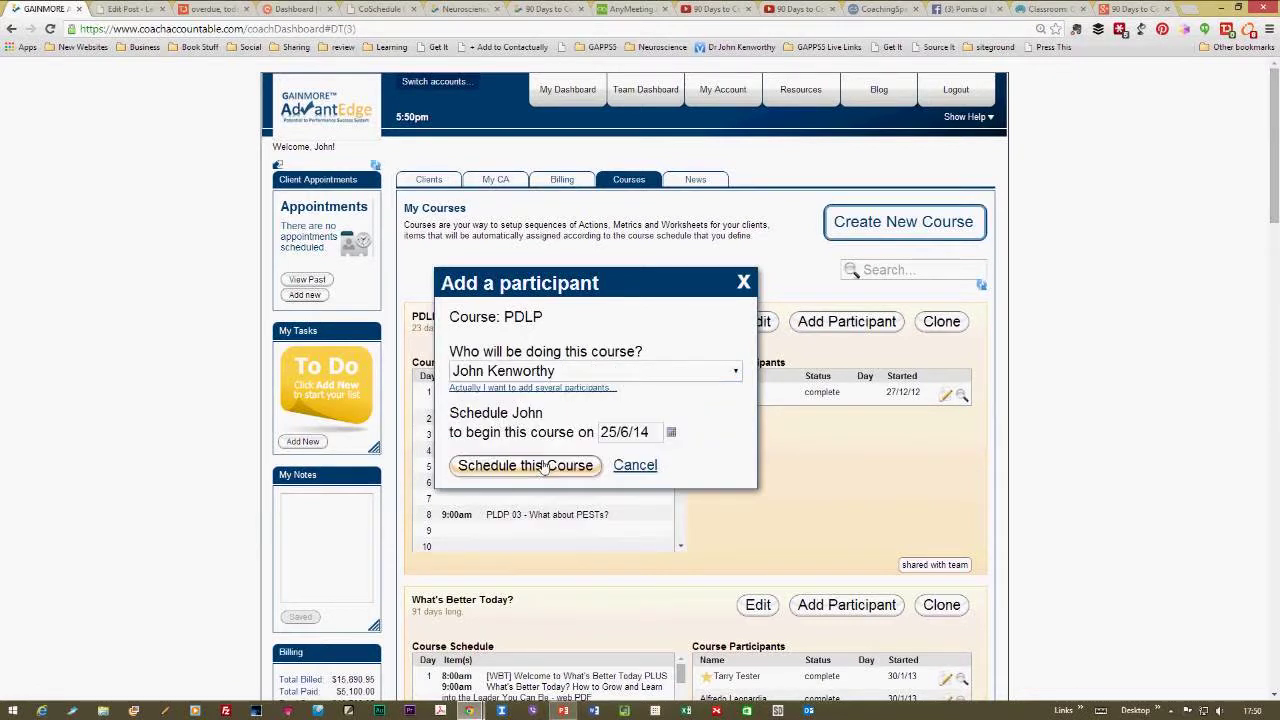
click(544, 466)
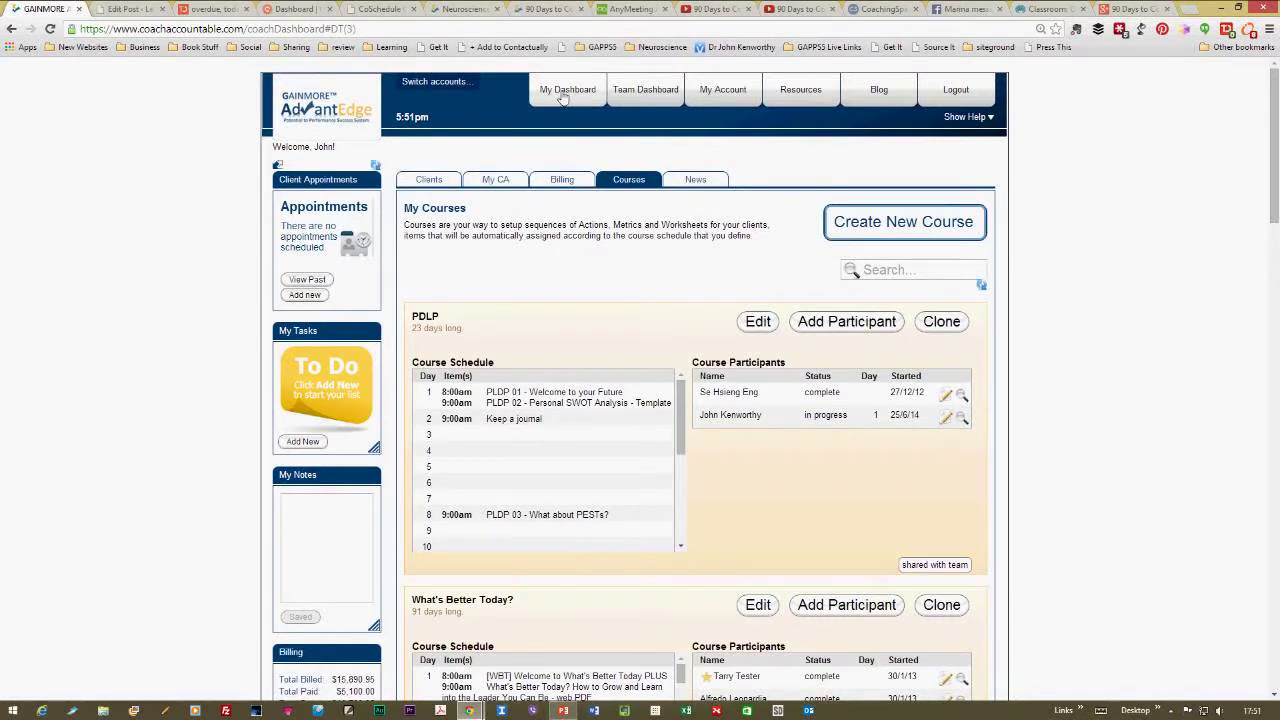
- Switch to the client account, view the request options for a Success Coaching 45m (45 minutes) appointment, and cancel the request
click(457, 109)
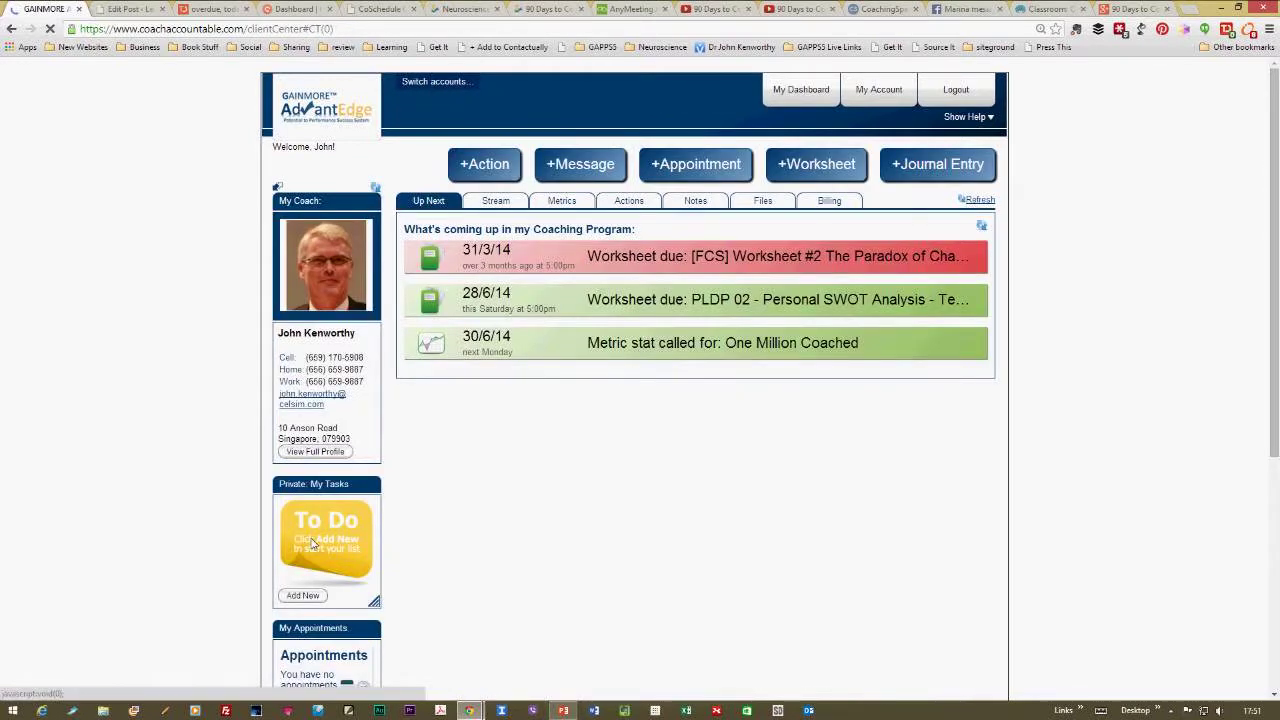
click(705, 166)
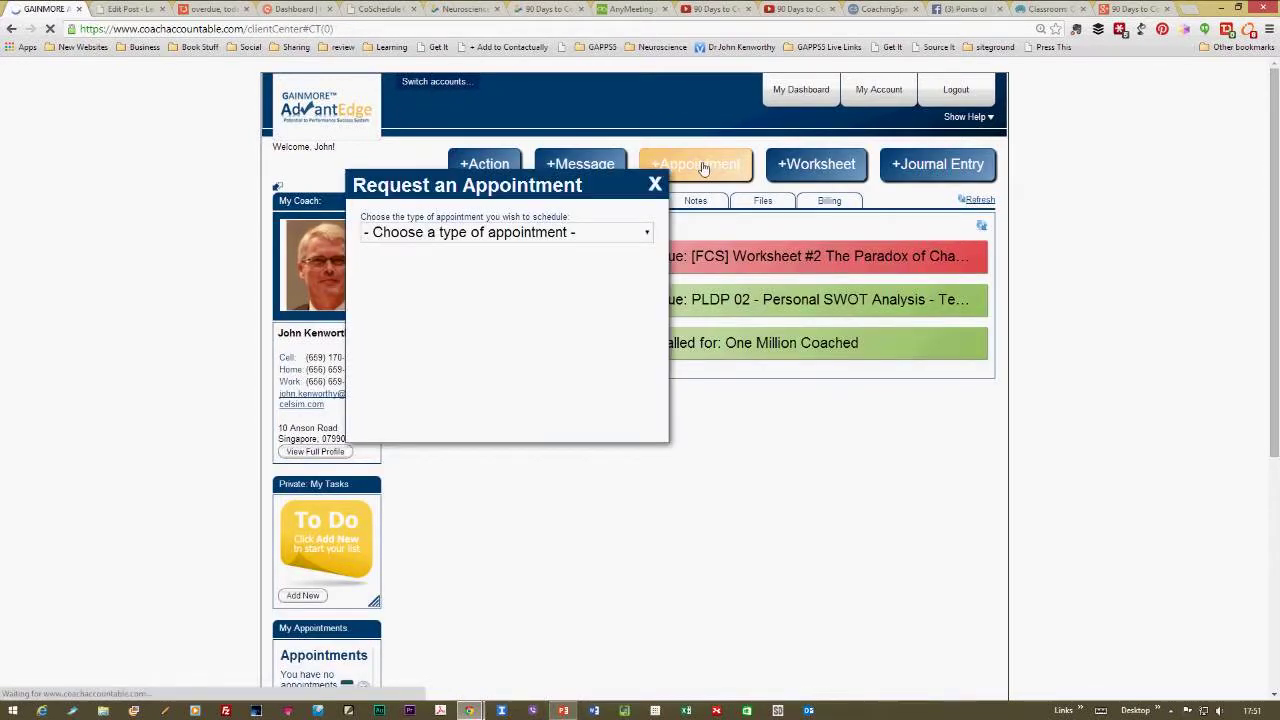
click(615, 233)
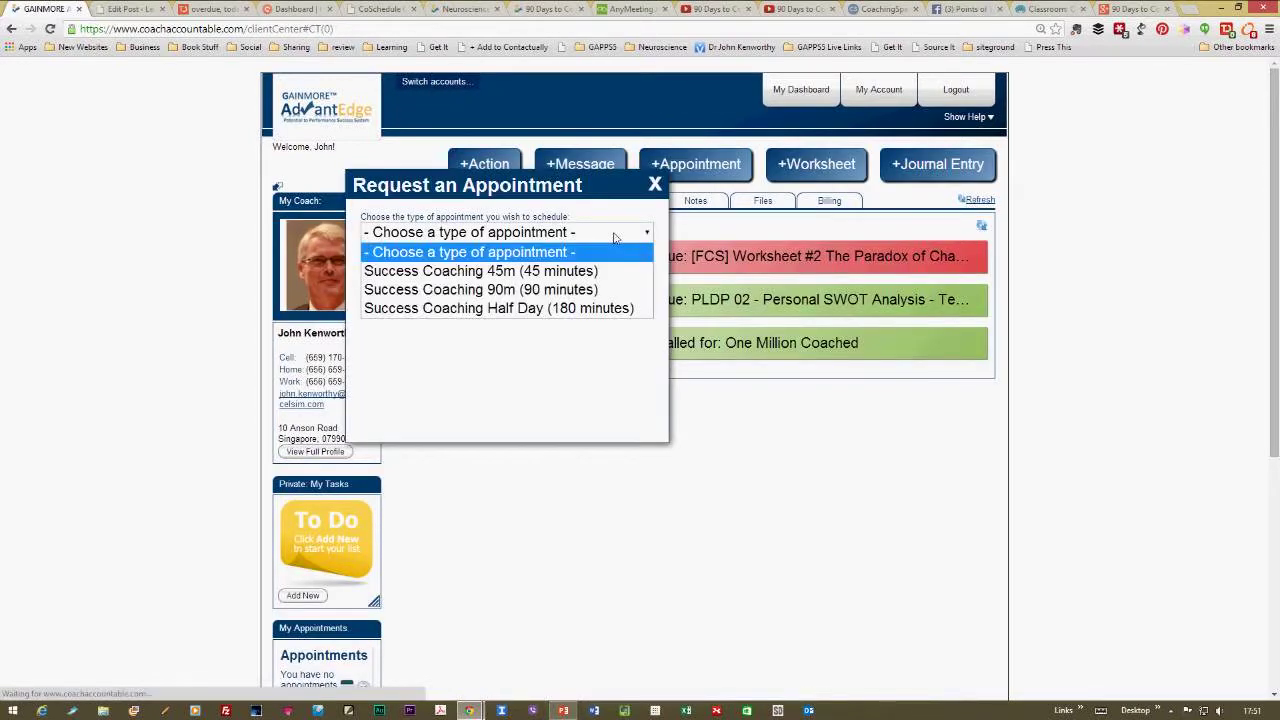
click(545, 274)
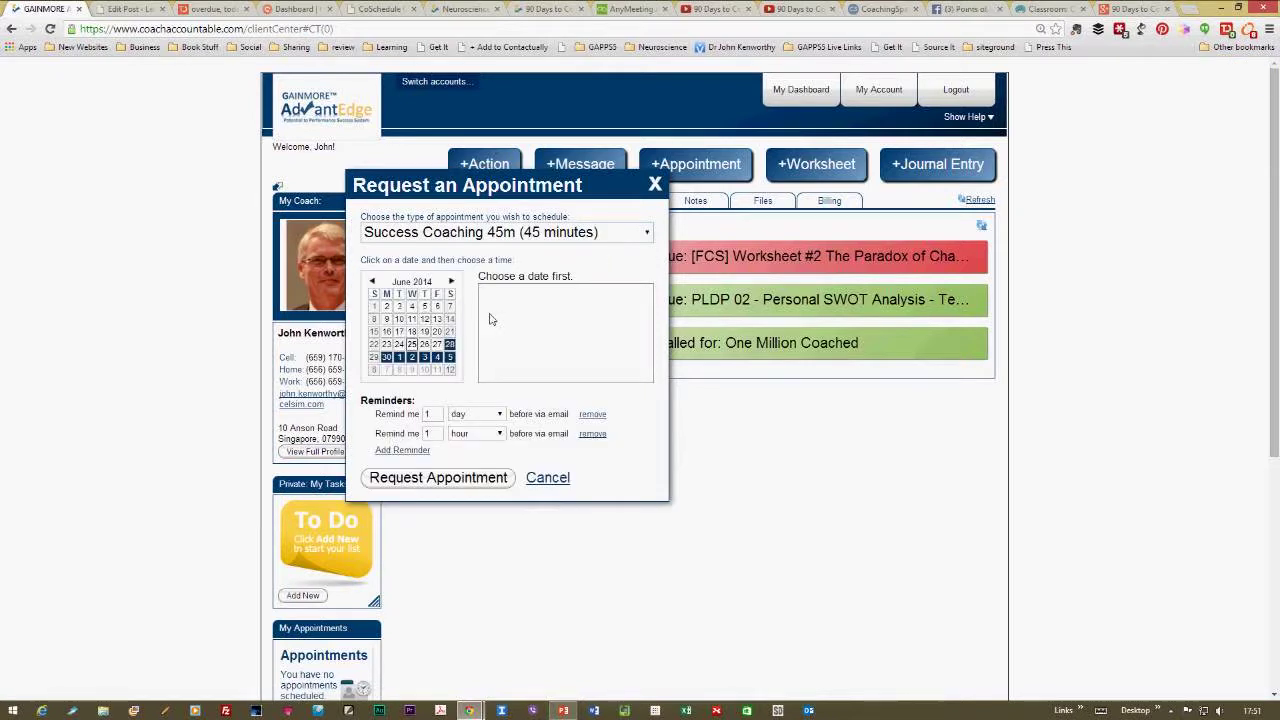
click(548, 478)
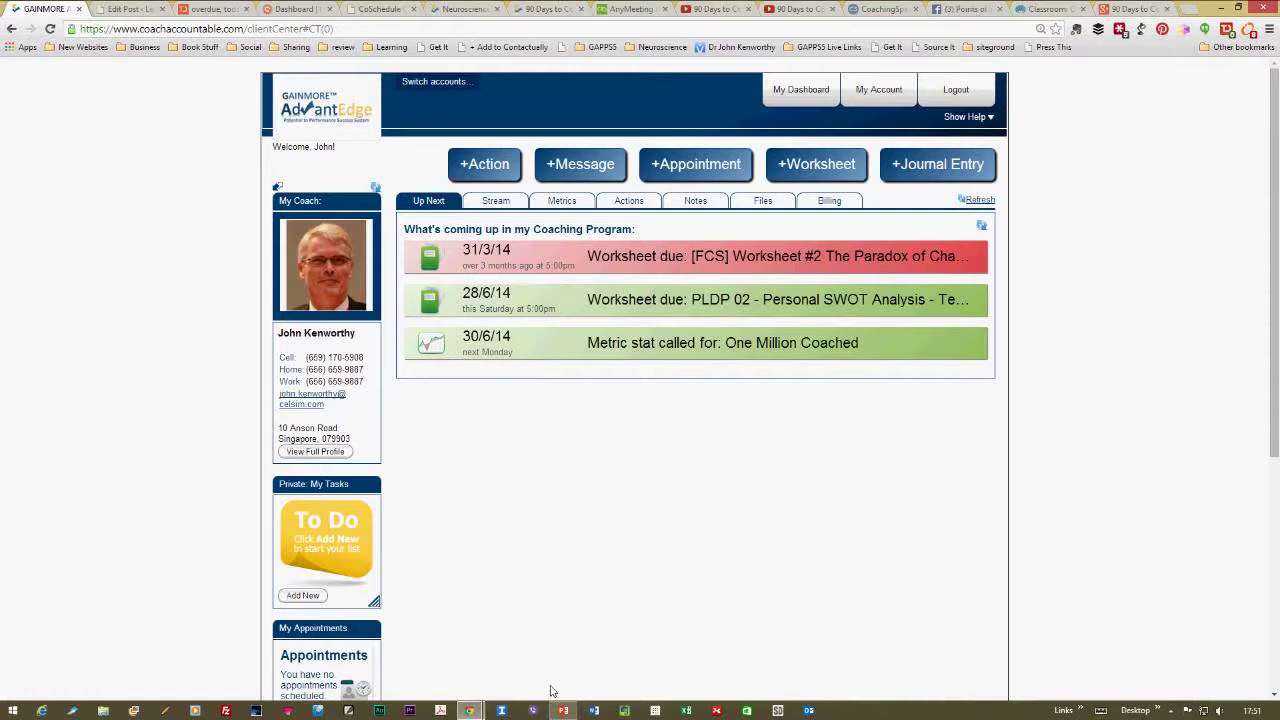
- Switch to the "90 Days to Coaching Success" meeting window
mouse_move(484, 711)
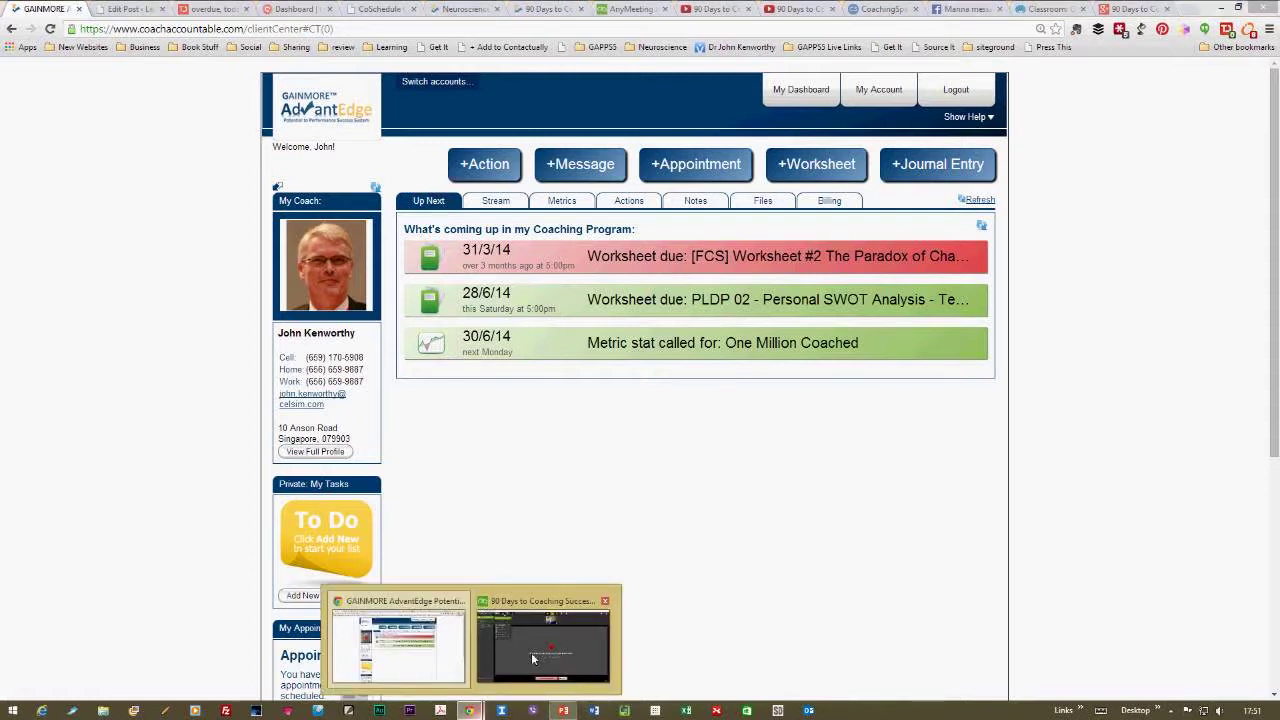
click(531, 652)
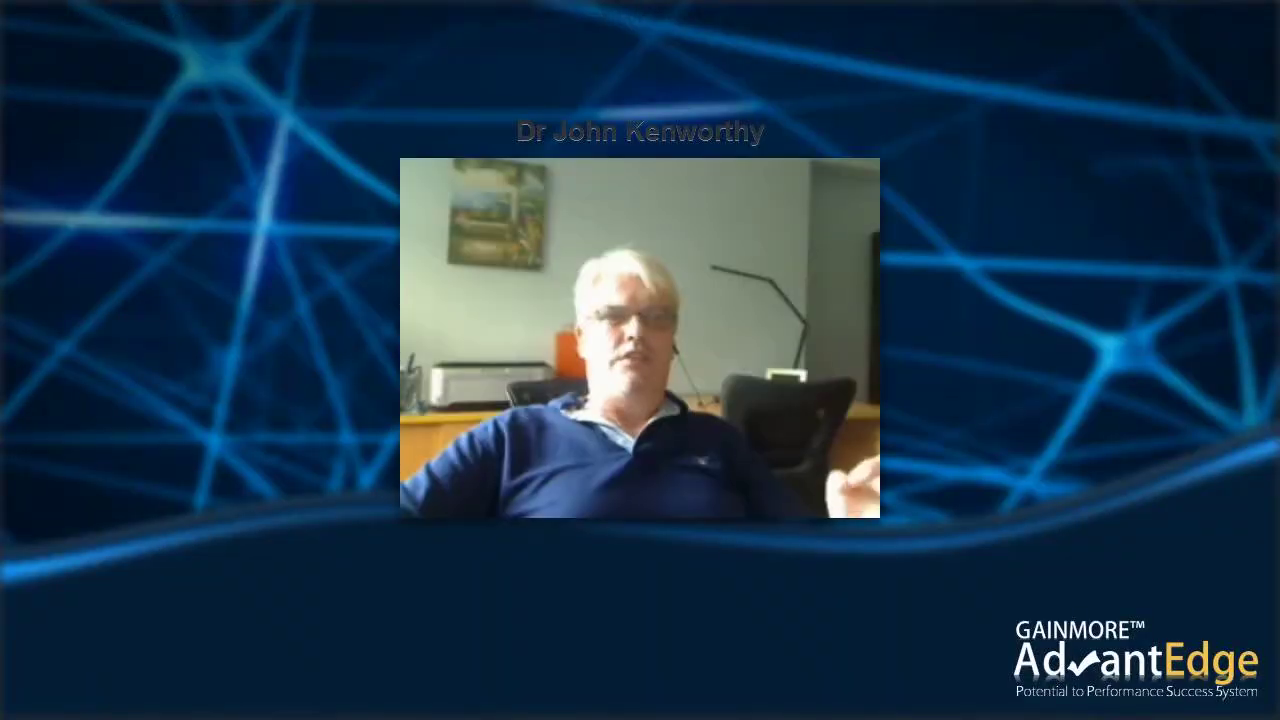